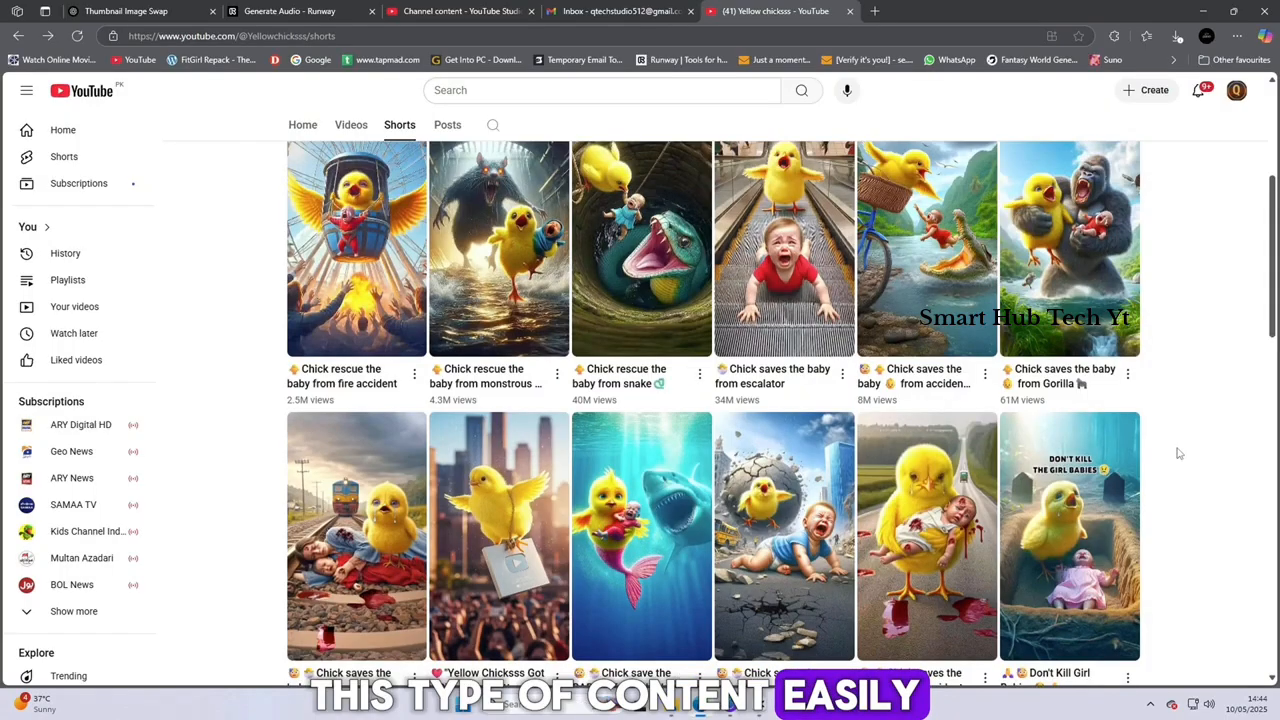
# Capture a screenshot of the two rows of chick Shorts thumbnails and paste it into a new ChatGPT message
pyautogui.press('super+shift+s')
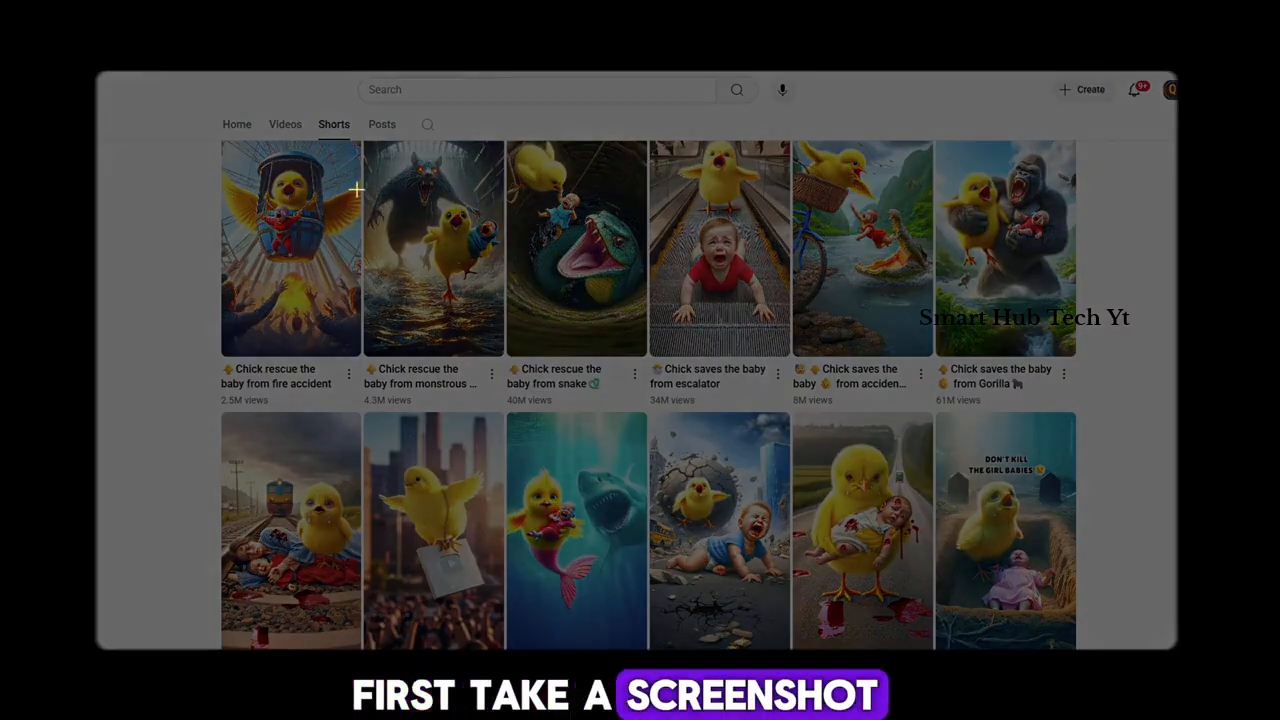
pyautogui.moveTo(215, 143); pyautogui.dragTo(1078, 642)
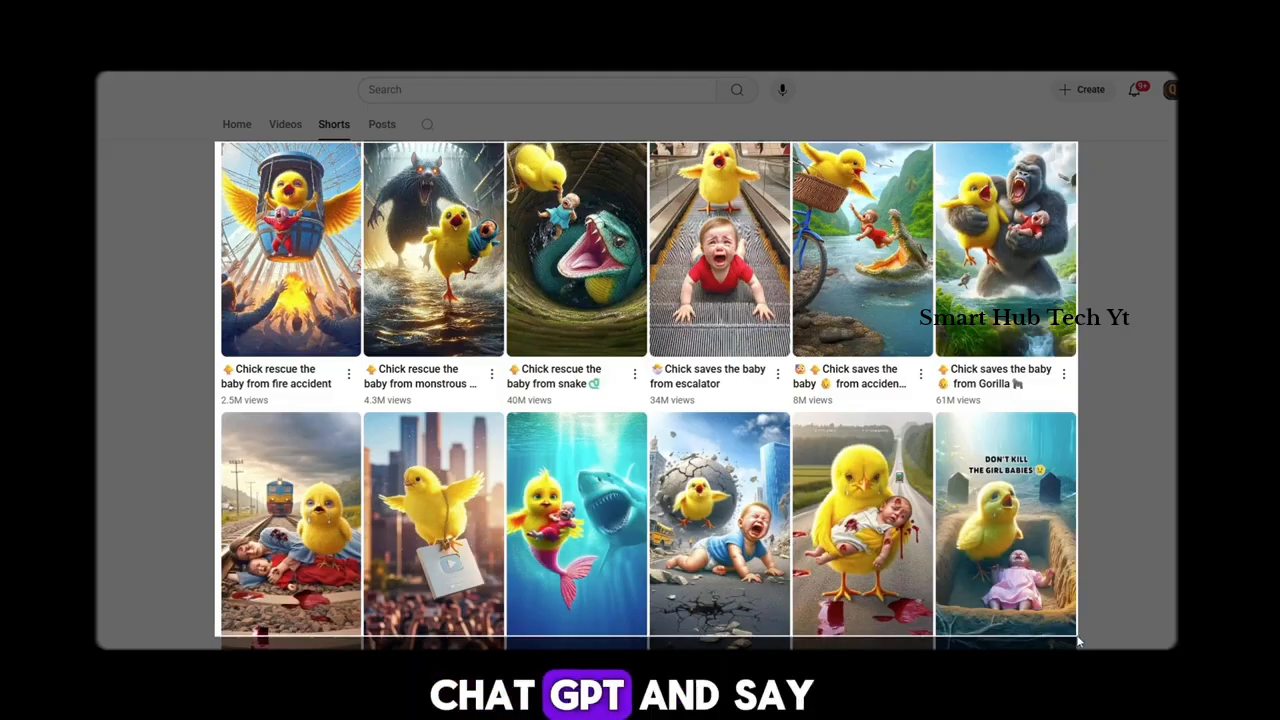
pyautogui.hotkey('ctrl', 'Tab')
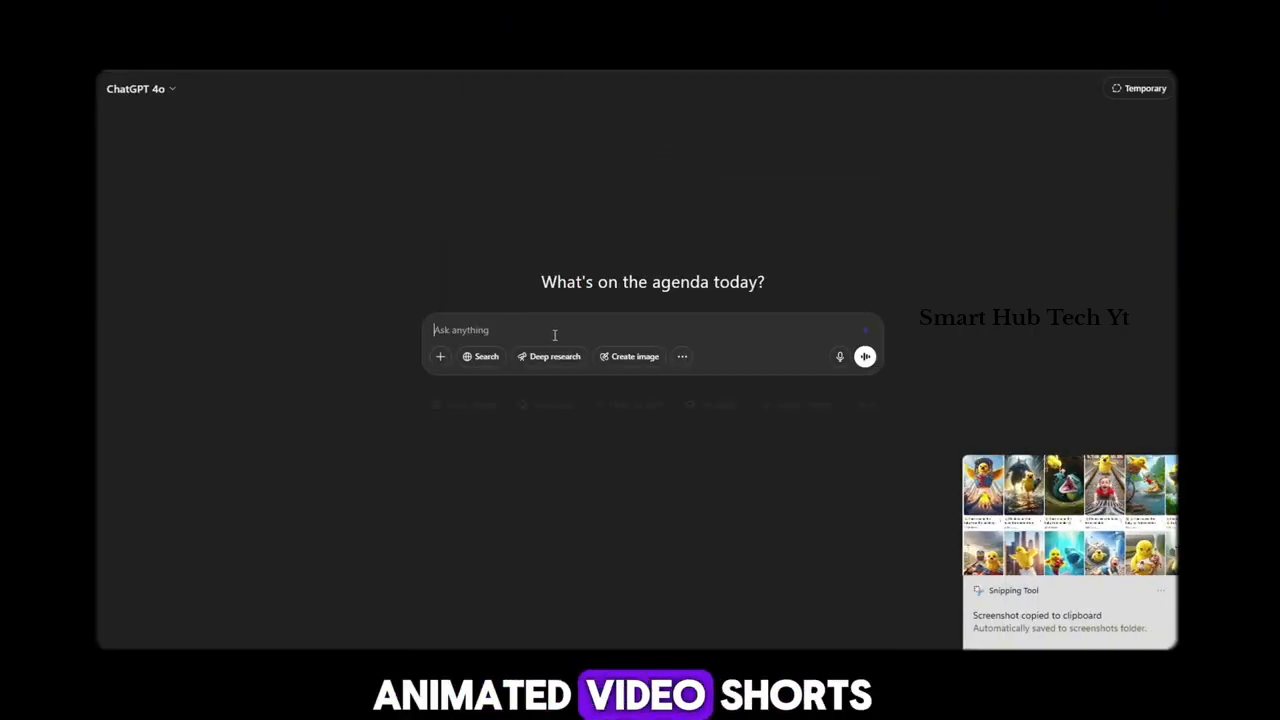
pyautogui.hotkey('ctrl', 'v')
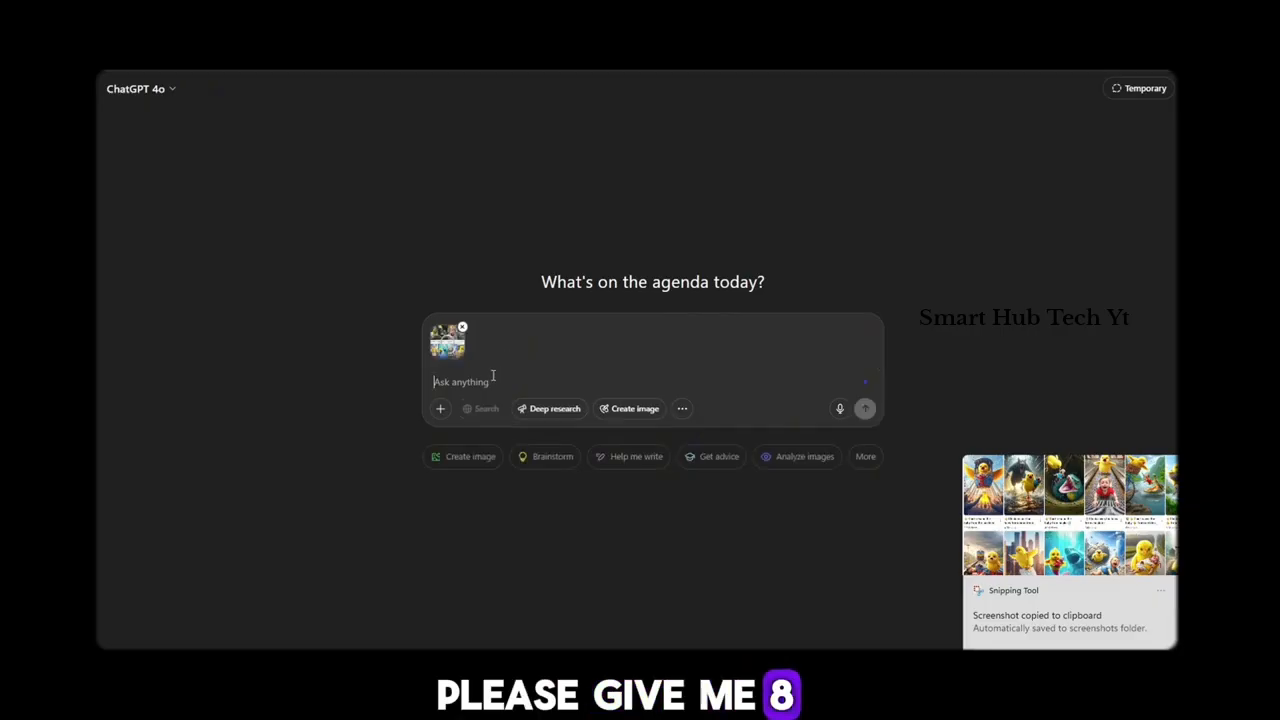
# Send the message "I WANT TO CREATE THIS TYPE SHORTS VIDEO PLEASE gIVE ME A 8 PROMPT OF SAME THIS VIDEO AND SAME THIS TYPE CHARAHCTER"
pyautogui.write('I WANT ')
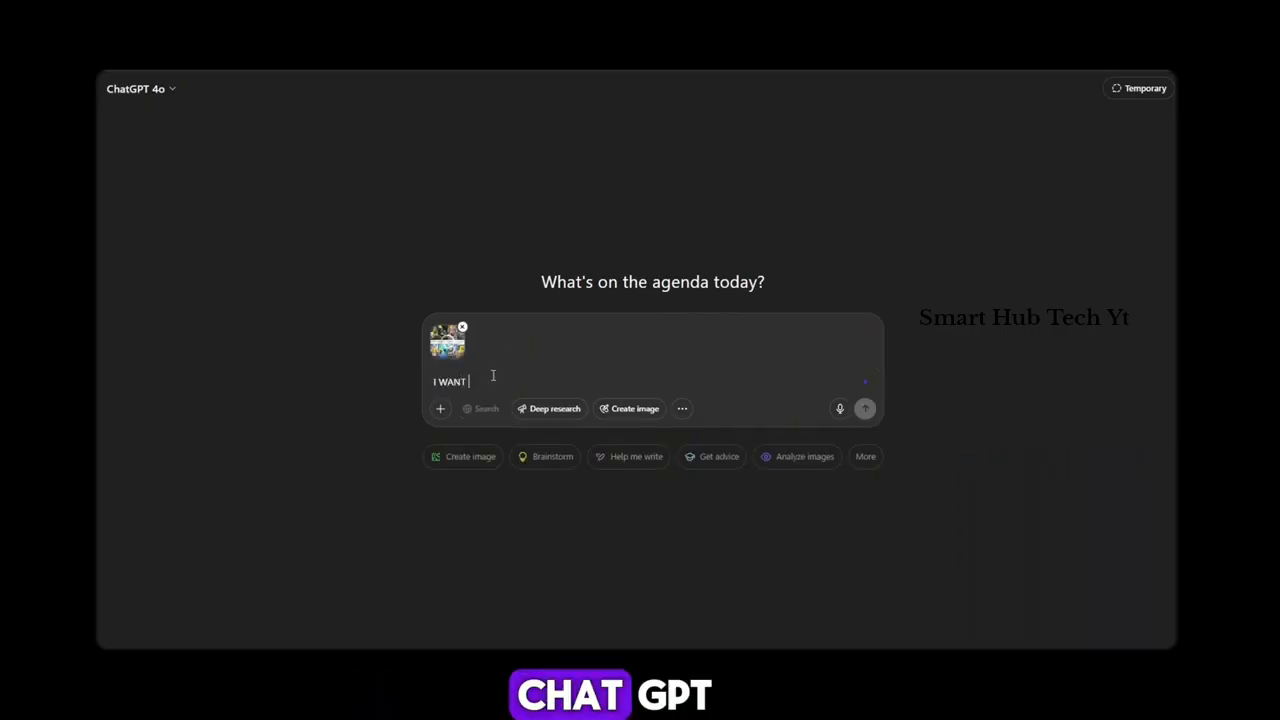
pyautogui.write('TO CREATE THIS TYPE SHORTS VIDEO PLEASE gIVE ME A 8 PROMPT OF SAME THIS VIDEO AND')
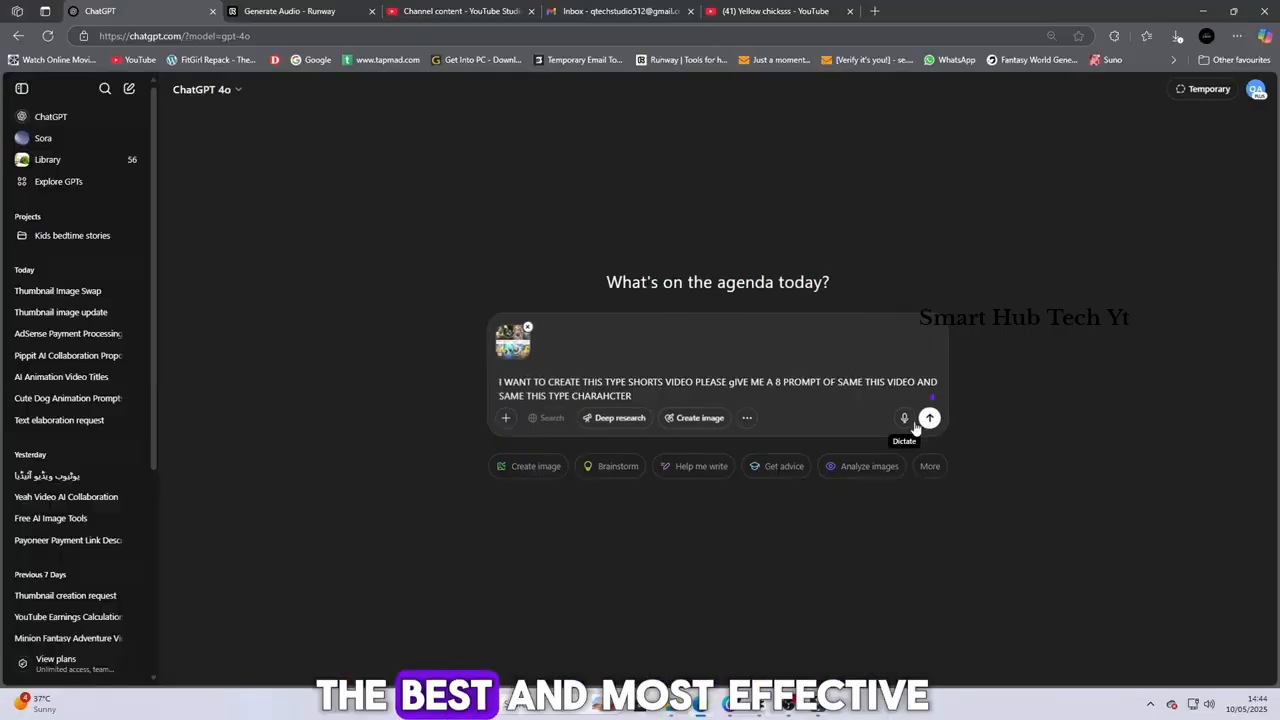
pyautogui.click(865, 408)
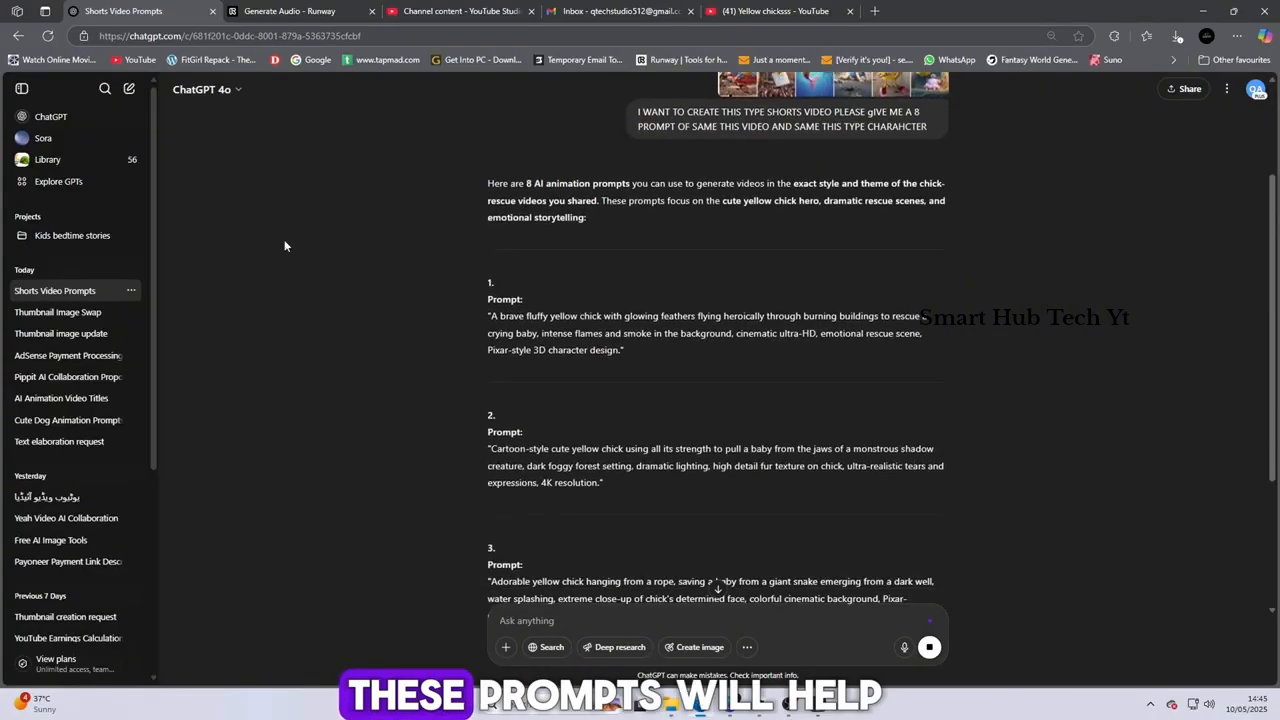
# Hide the chat history and read through all eight generated chick-rescue video prompts from start to end
pyautogui.click(21, 88)
pyautogui.scroll(-2, 485, 421)
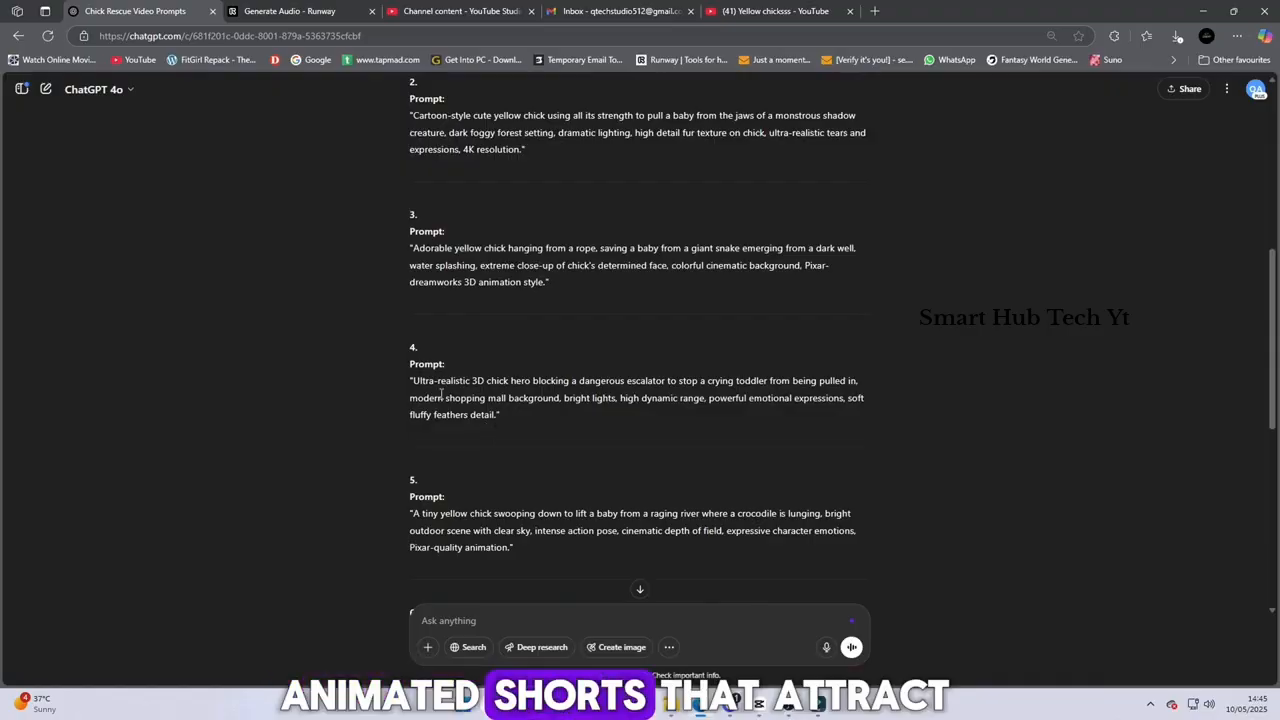
pyautogui.scroll(-3, 627, 333)
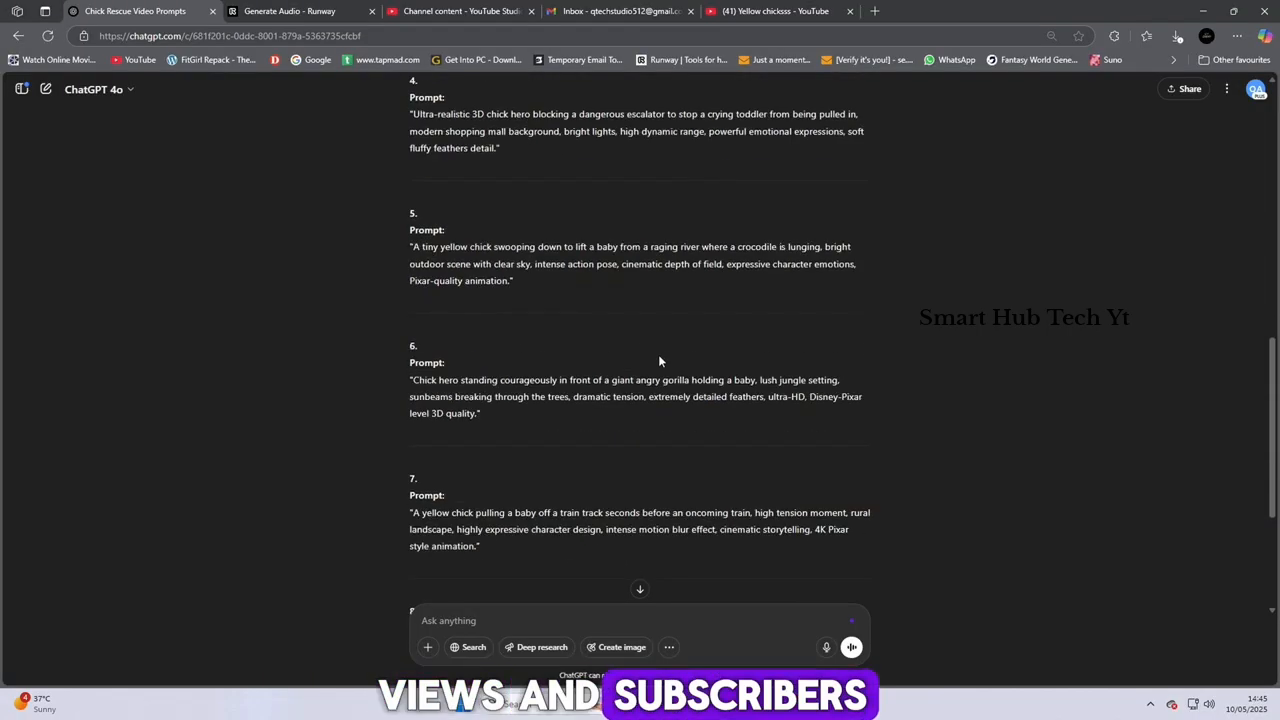
pyautogui.scroll(-3, 658, 354)
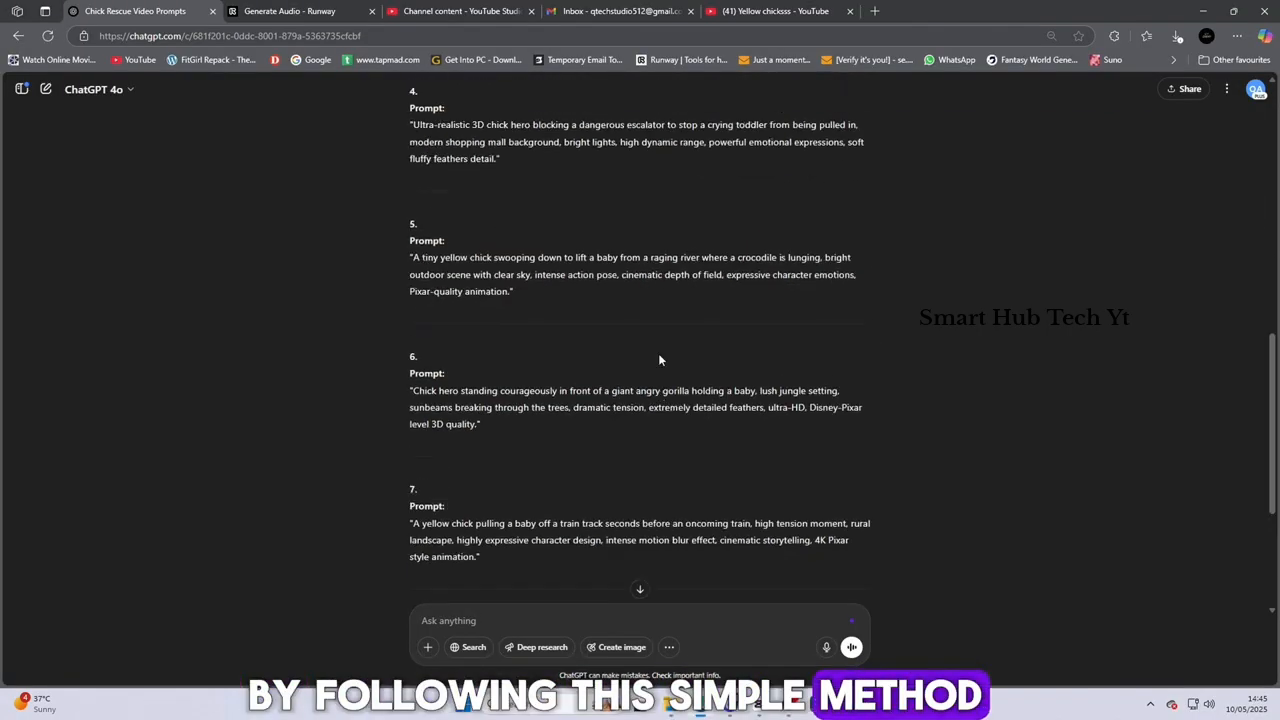
pyautogui.scroll(3, 658, 360)
pyautogui.moveTo(412, 124); pyautogui.dragTo(867, 461)
pyautogui.scroll(-1, 868, 461)
pyautogui.click(956, 370)
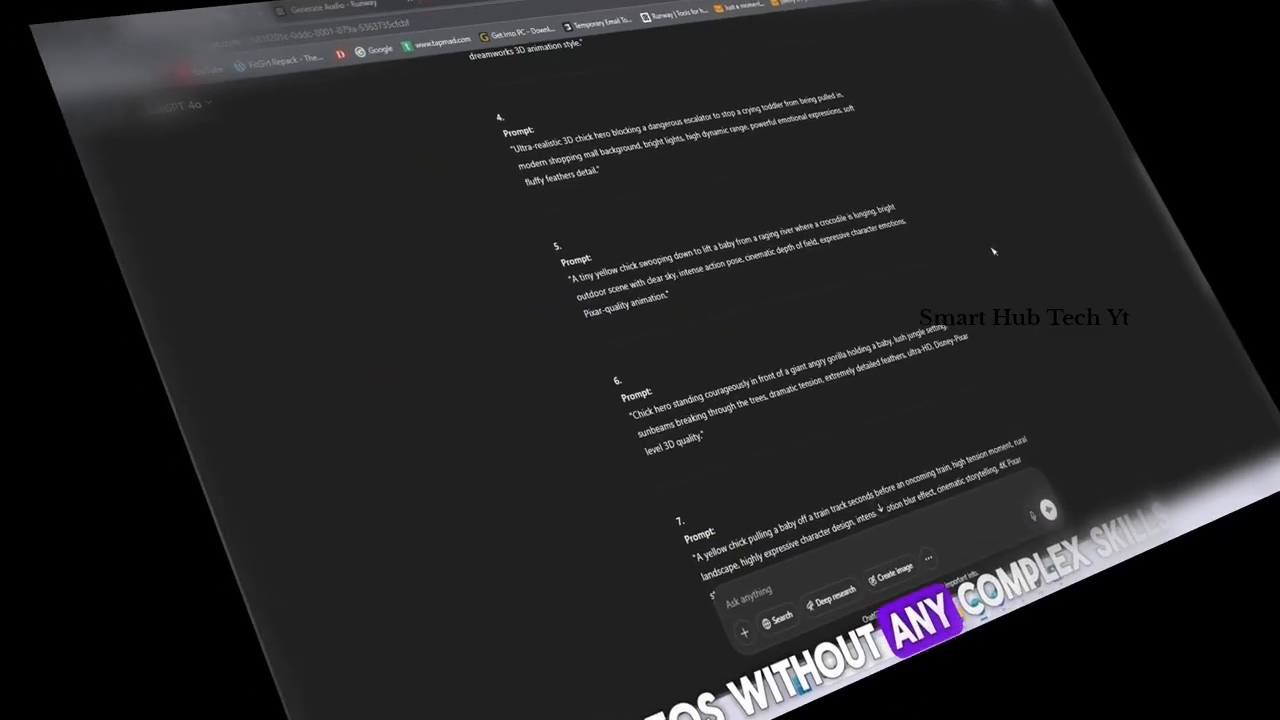
pyautogui.scroll(-5, 1025, 271)
pyautogui.scroll(12, 1025, 271)
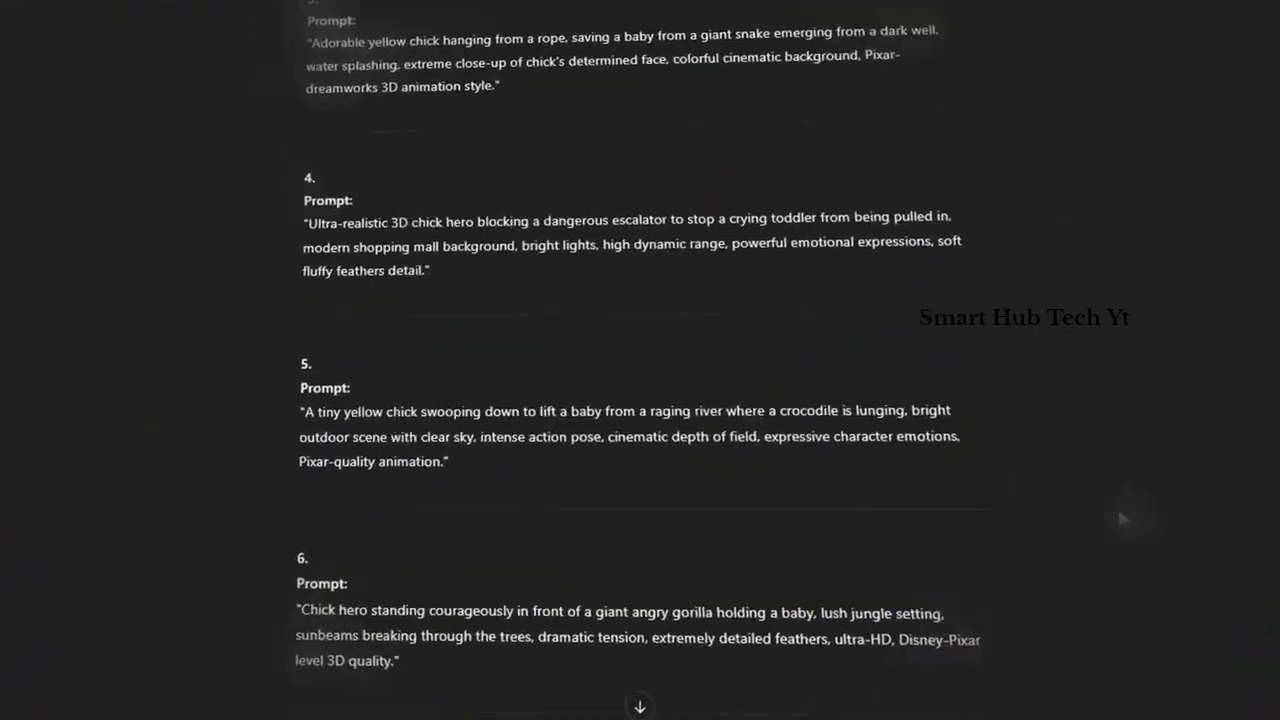
pyautogui.scroll(-3, 1018, 560)
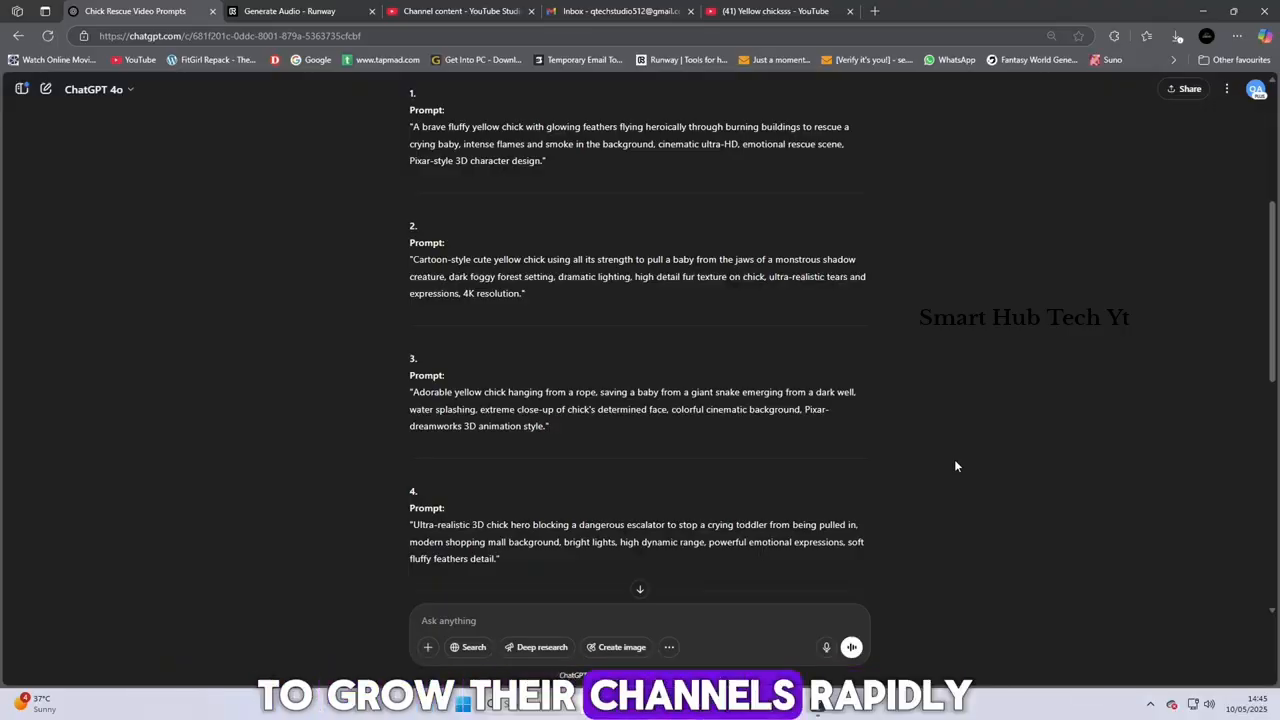
pyautogui.scroll(-3, 950, 459)
pyautogui.scroll(-4, 868, 477)
pyautogui.scroll(9, 867, 475)
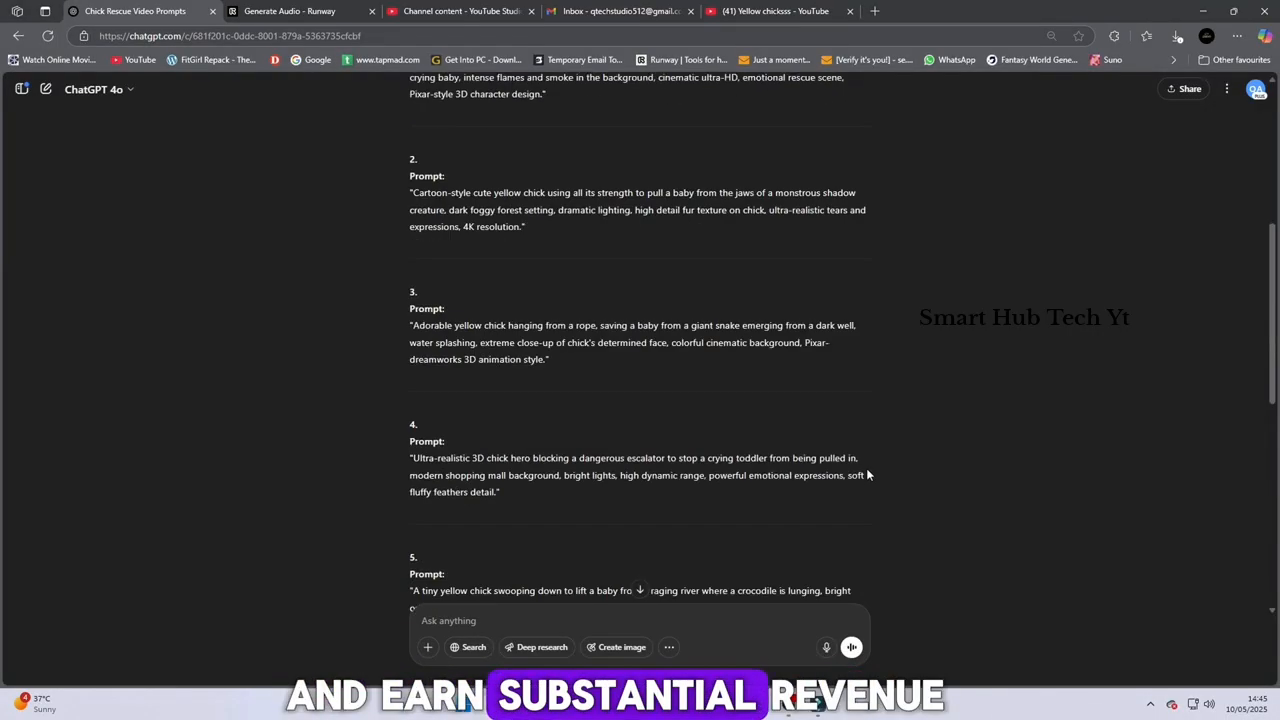
pyautogui.scroll(2, 868, 475)
pyautogui.scroll(-2, 673, 392)
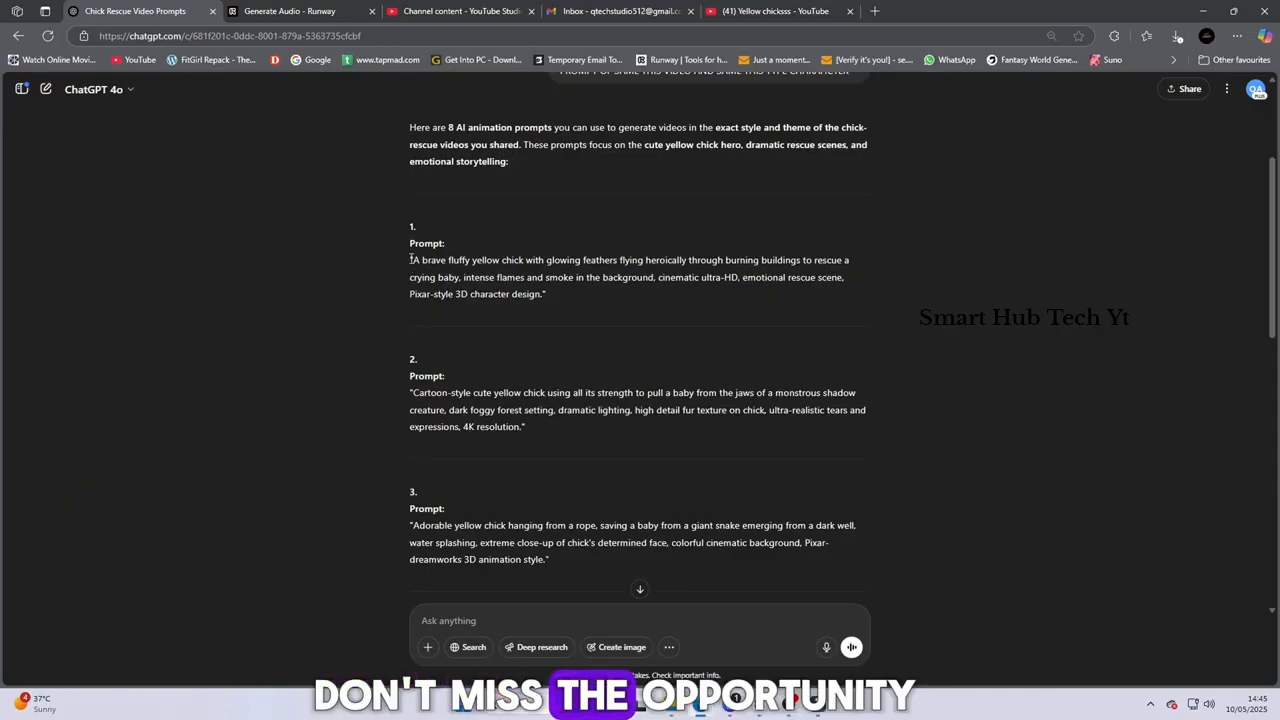
# Select the full text of the first prompt and open Google in a new browser tab
pyautogui.moveTo(411, 259); pyautogui.dragTo(547, 297)
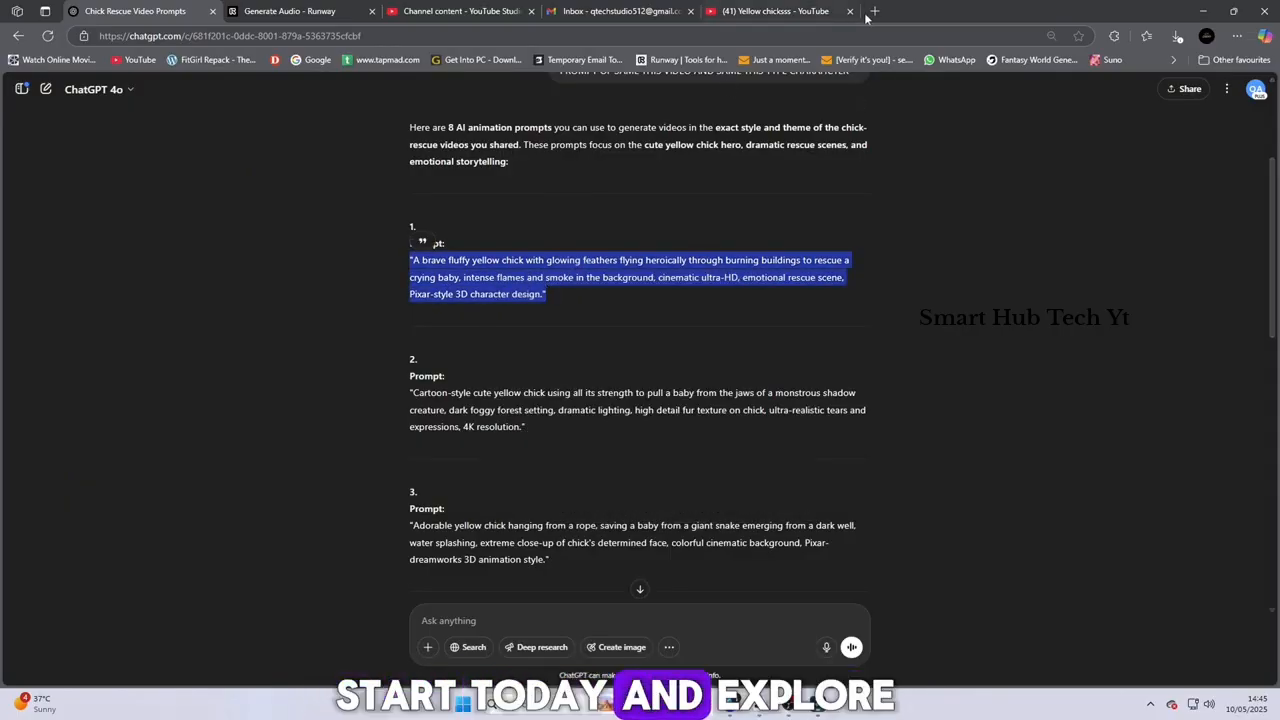
pyautogui.click(875, 12)
pyautogui.click(824, 38)
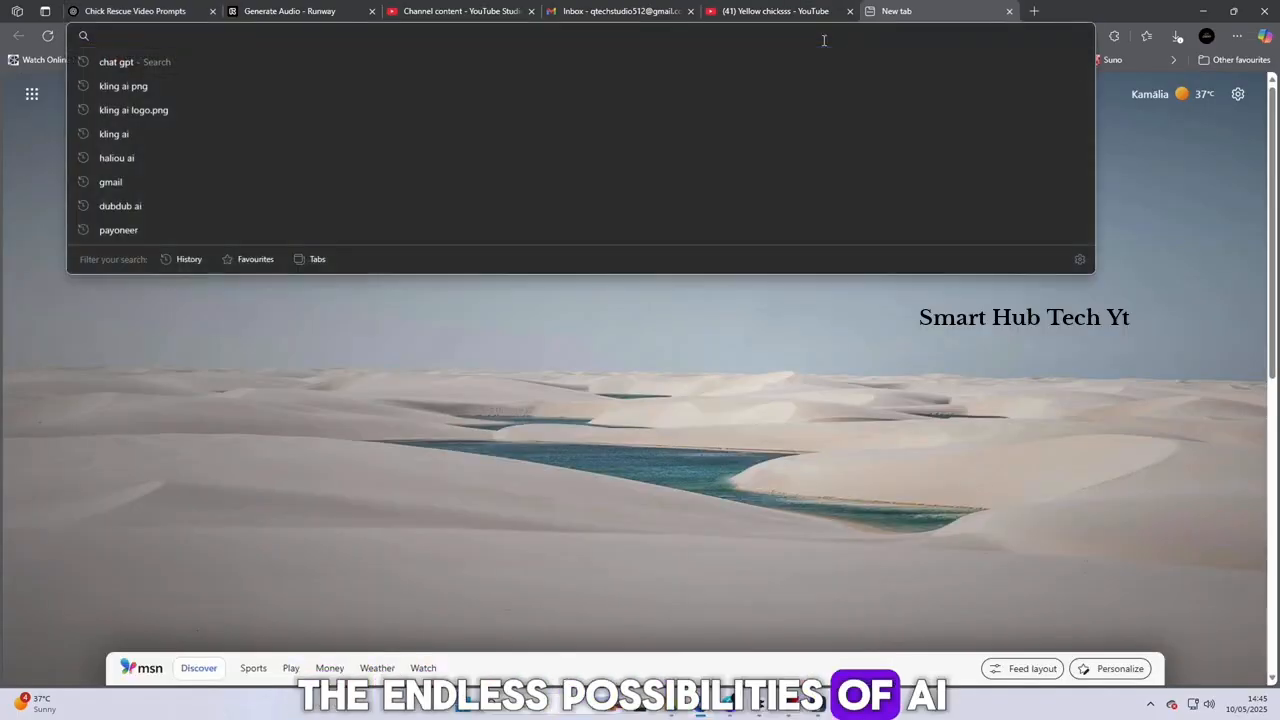
pyautogui.write('g')
pyautogui.click(240, 62)
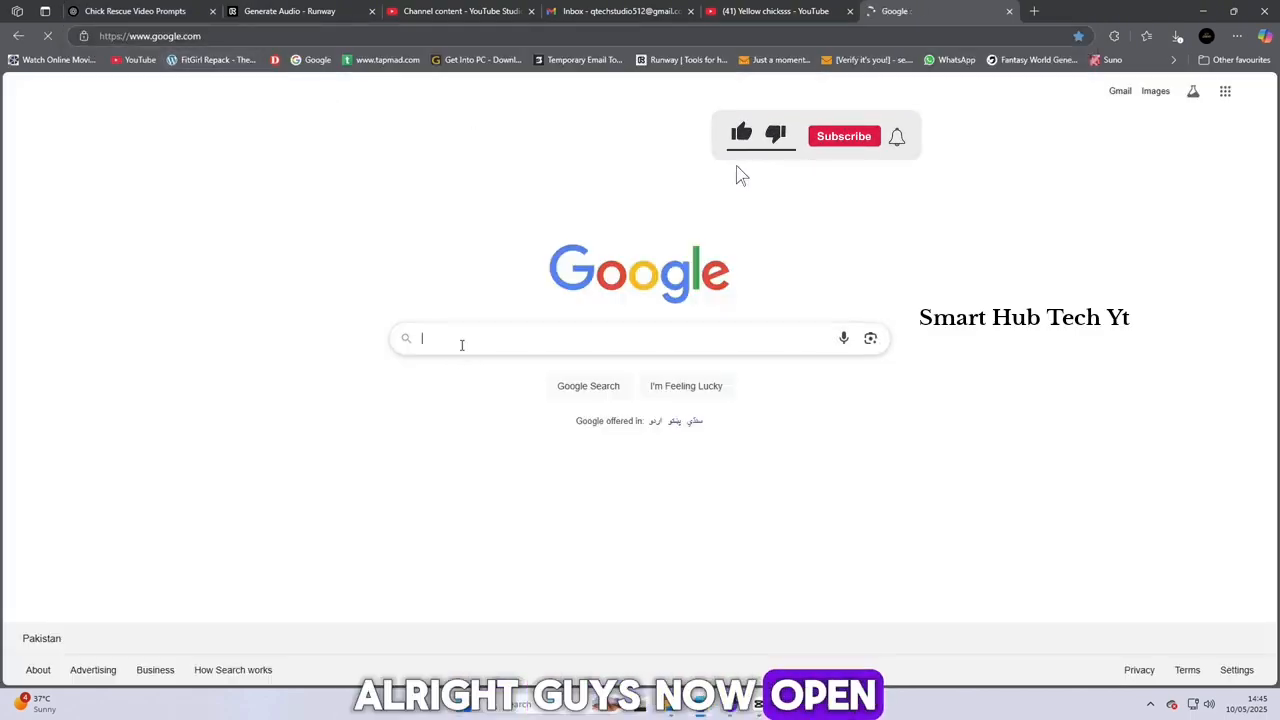
# Search Google for "meta ai" and open the Meta AI website from the results
pyautogui.click(462, 342)
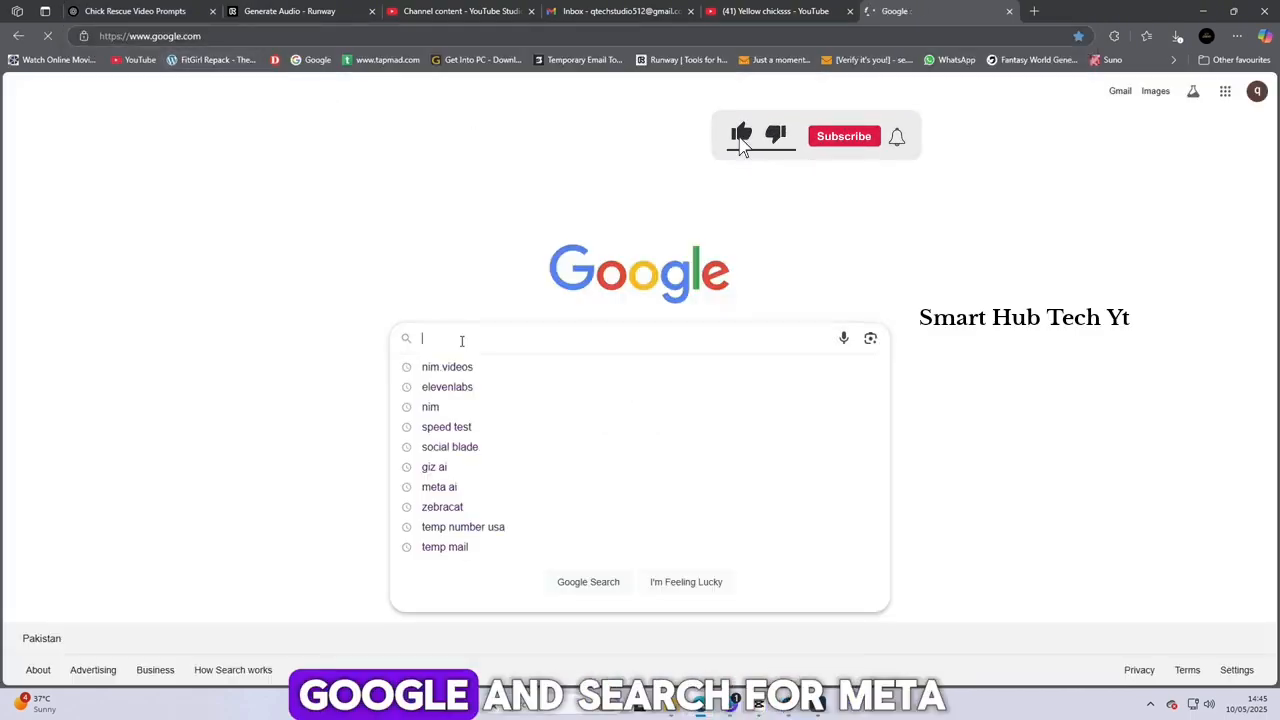
pyautogui.write('meta ai')
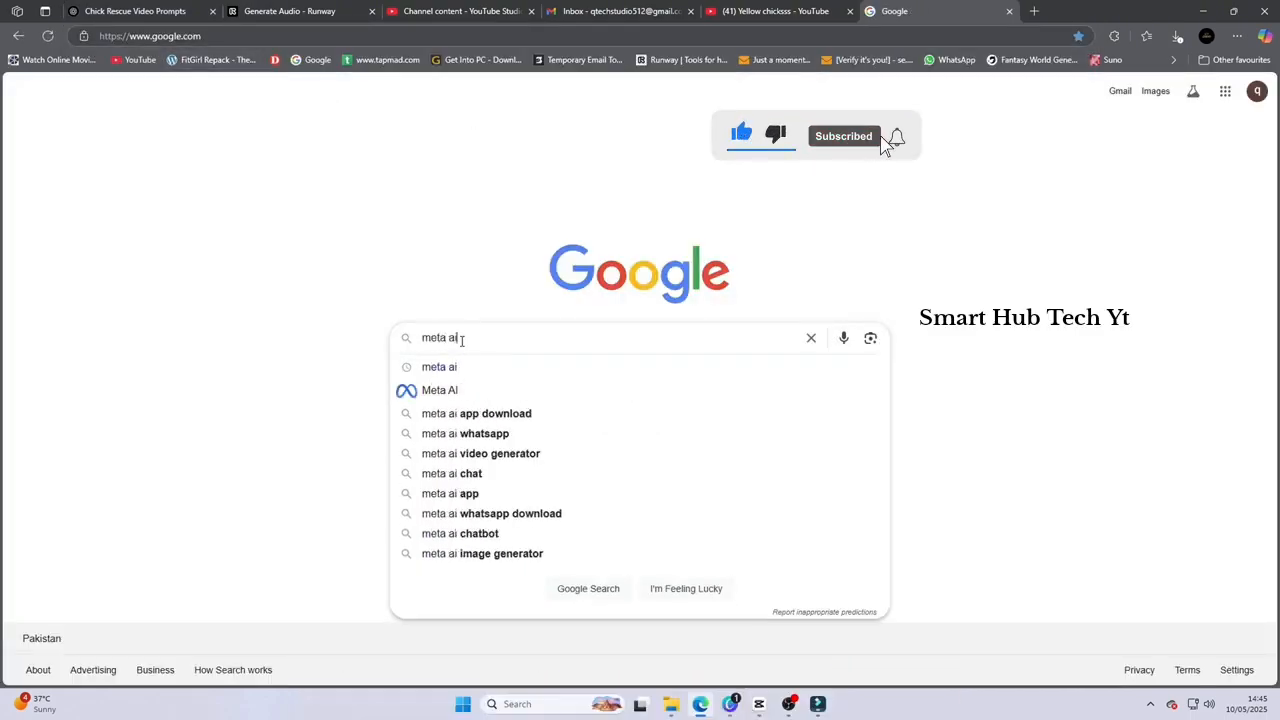
pyautogui.press('Return')
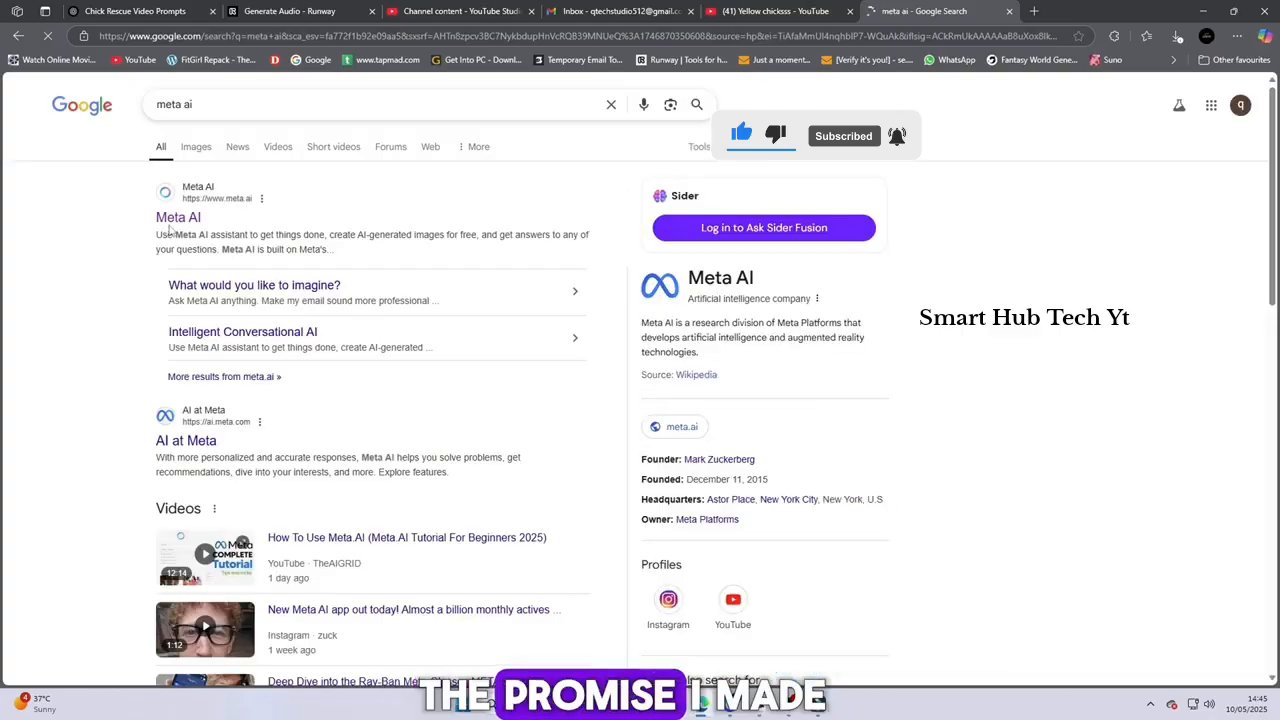
pyautogui.click(180, 218)
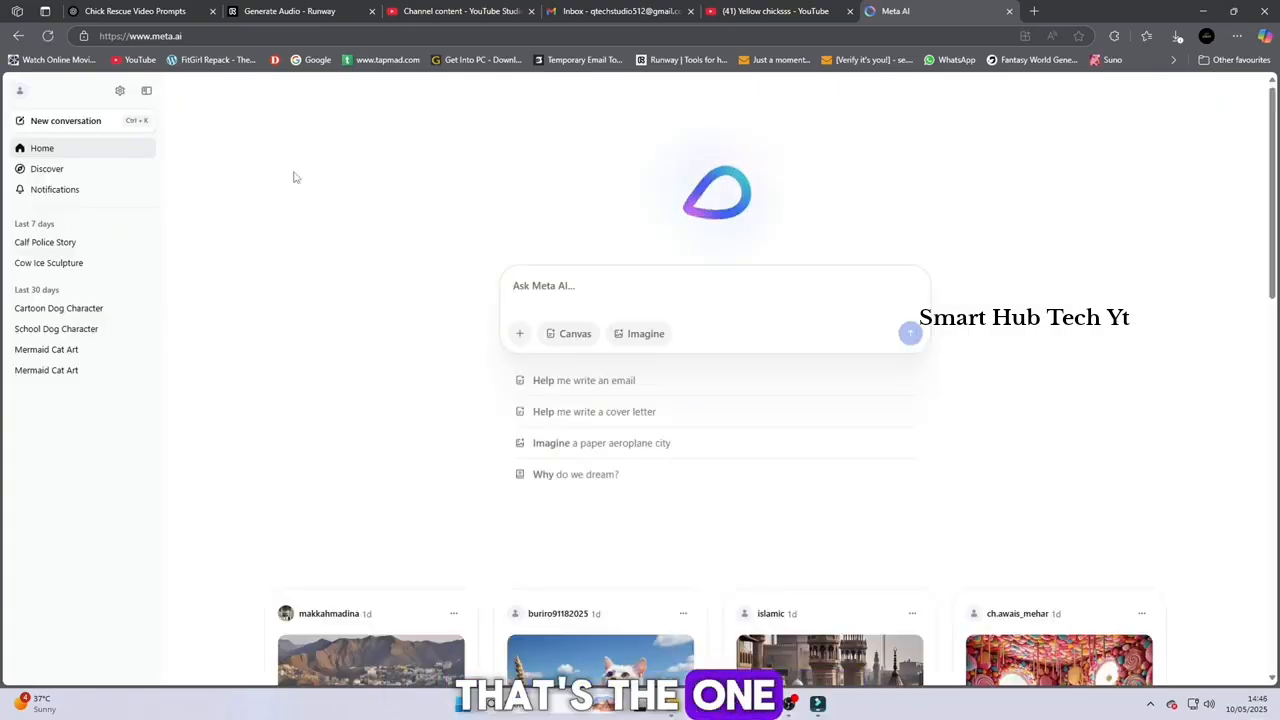
# View the account's profile page in Meta AI and return to the home page
pyautogui.click(21, 95)
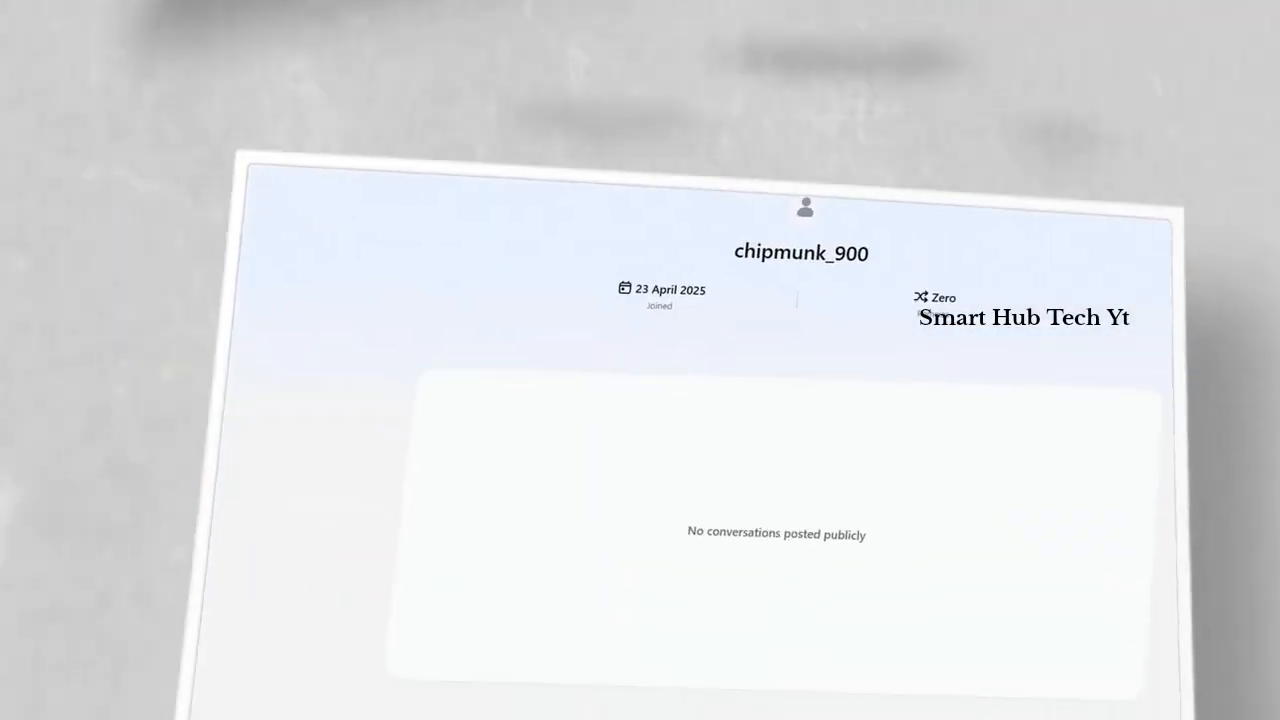
pyautogui.hotkey('ctrl', 'k')
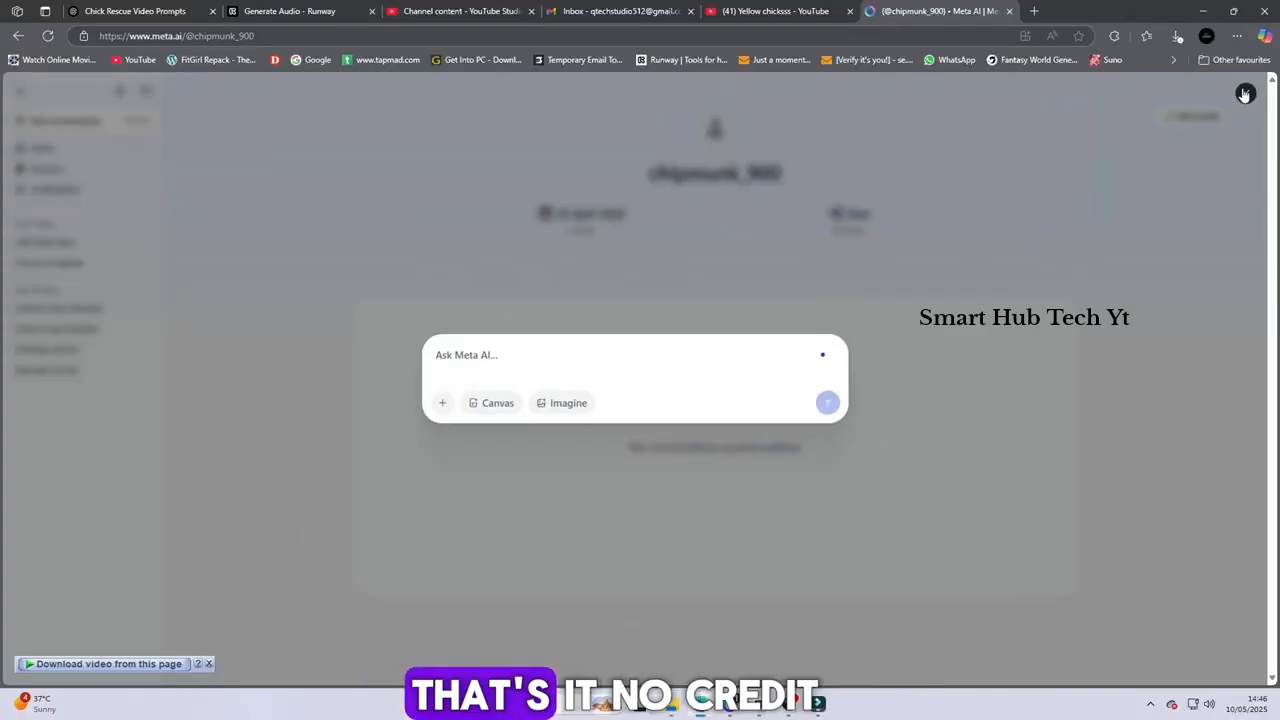
pyautogui.click(1246, 94)
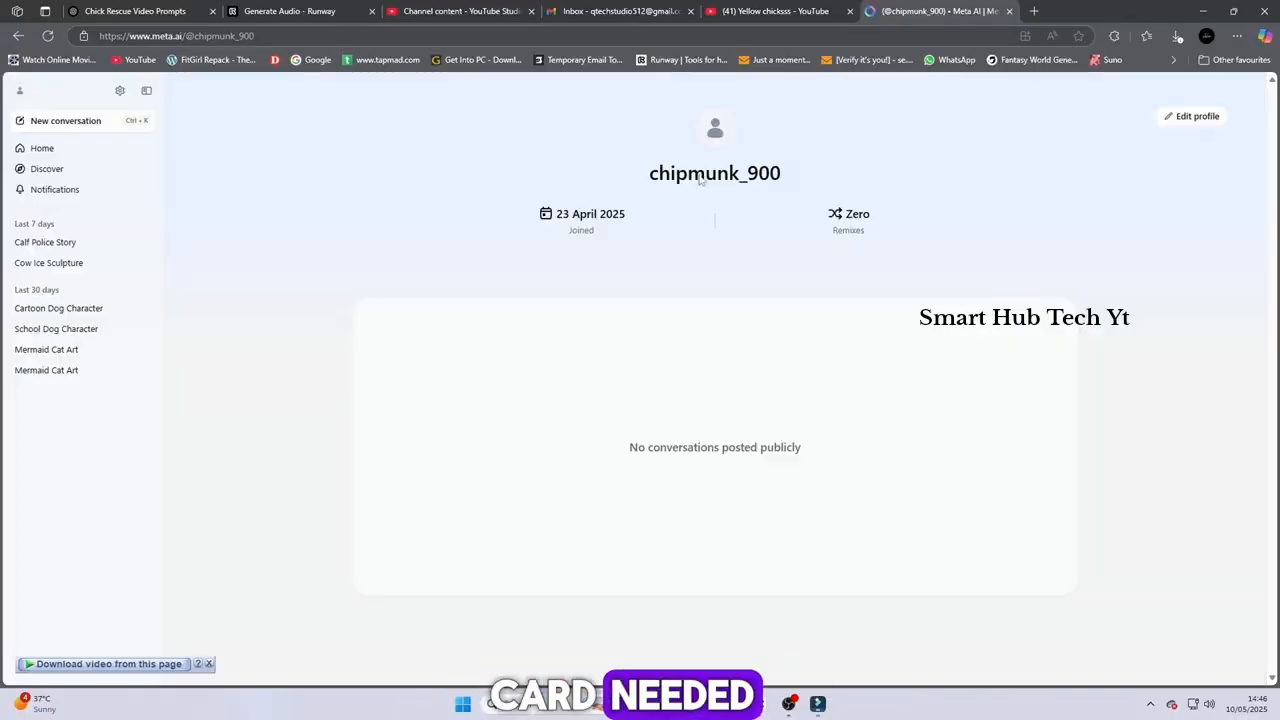
pyautogui.click(80, 151)
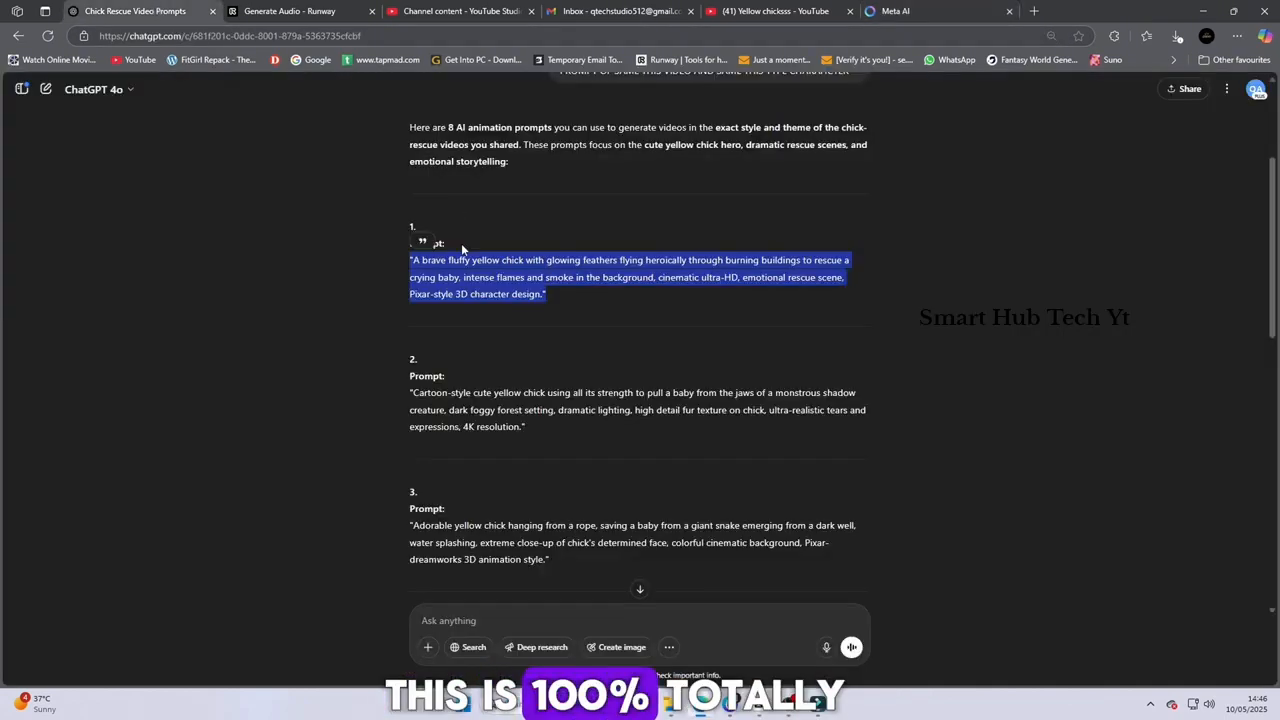
# Copy the selected burning-buildings chick prompt from ChatGPT and submit it to Meta AI
pyautogui.rightClick(466, 266)
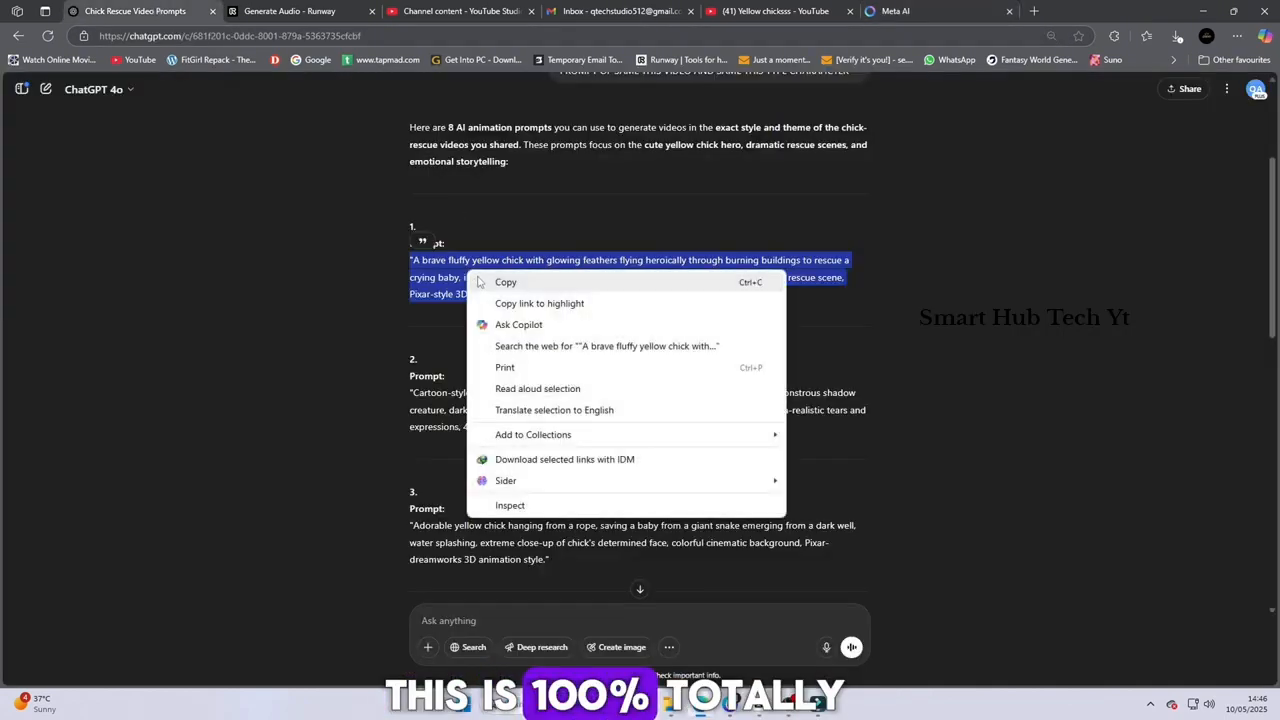
pyautogui.click(500, 281)
pyautogui.click(895, 11)
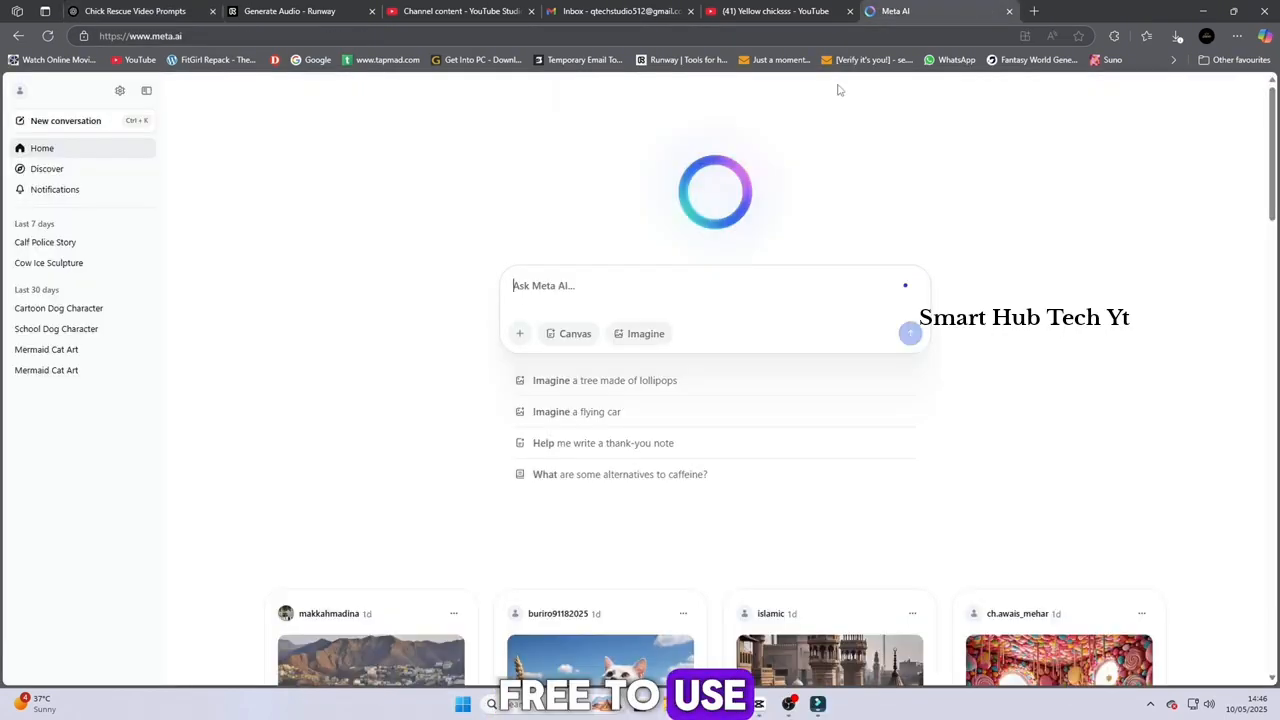
pyautogui.click(563, 288)
pyautogui.hotkey('ctrl', 'v')
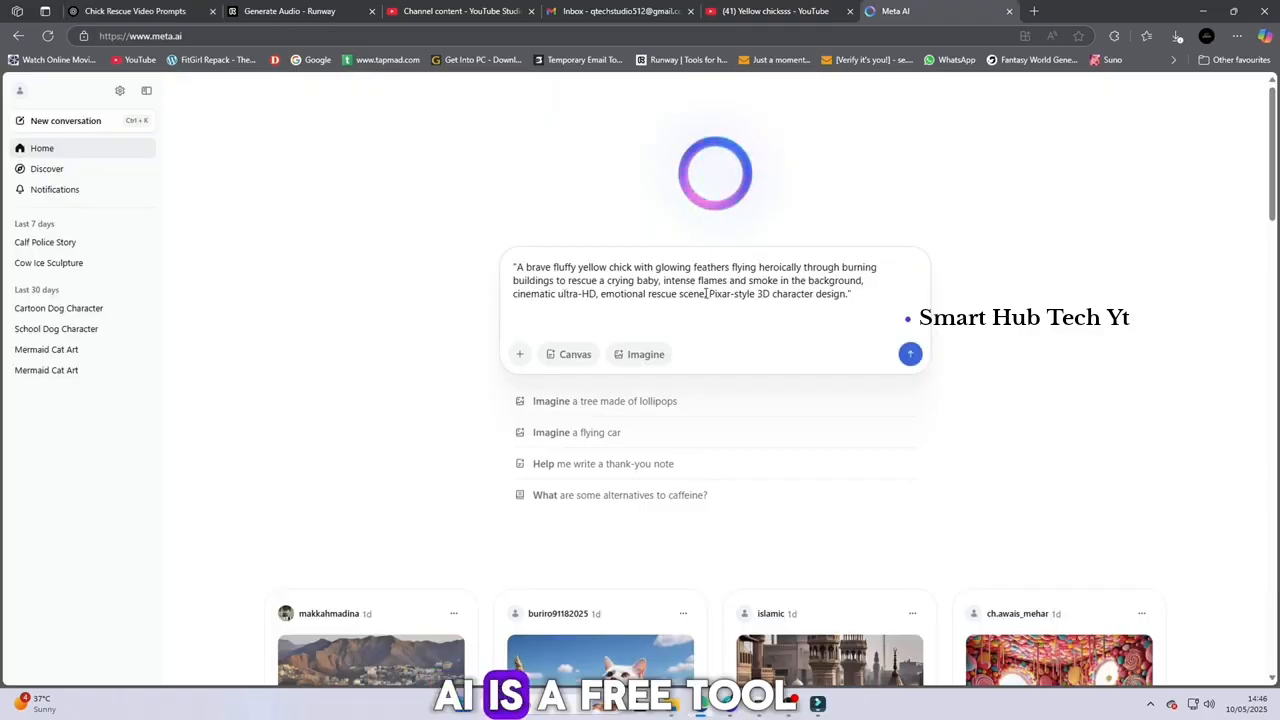
pyautogui.click(912, 363)
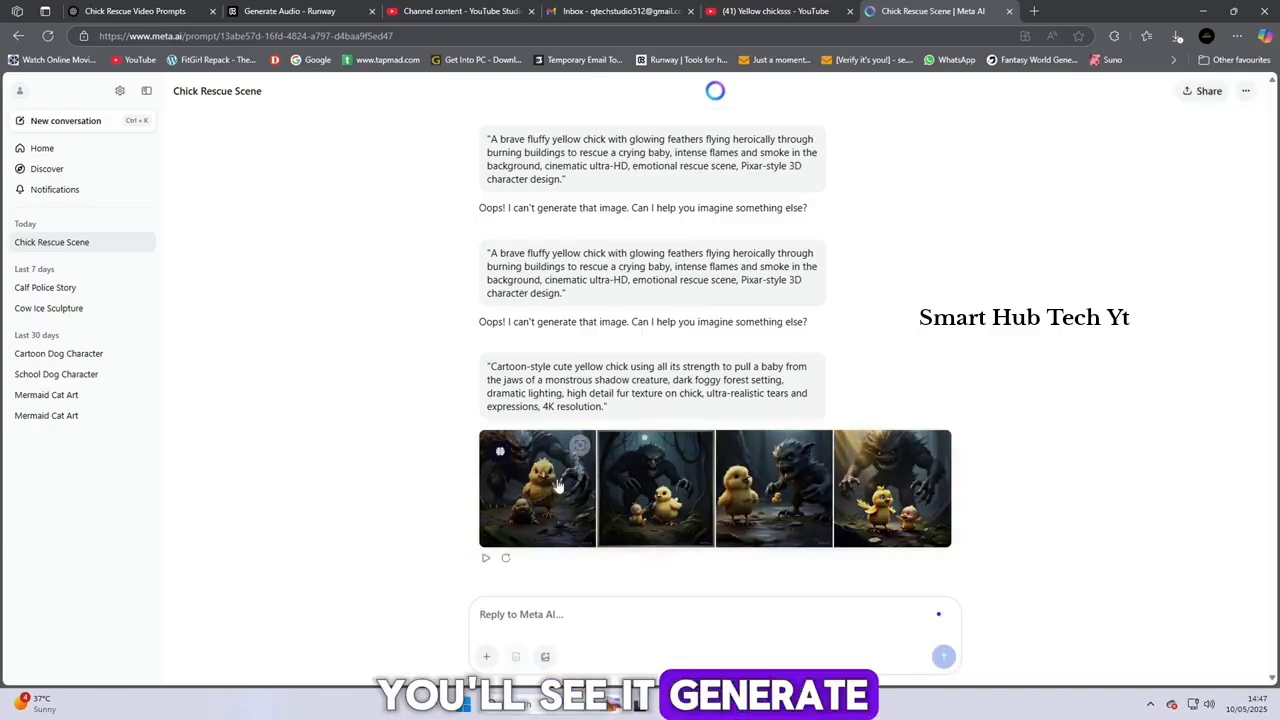
# Open the generated chick-and-monster image set and examine the first, third and fourth images enlarged
pyautogui.click(557, 483)
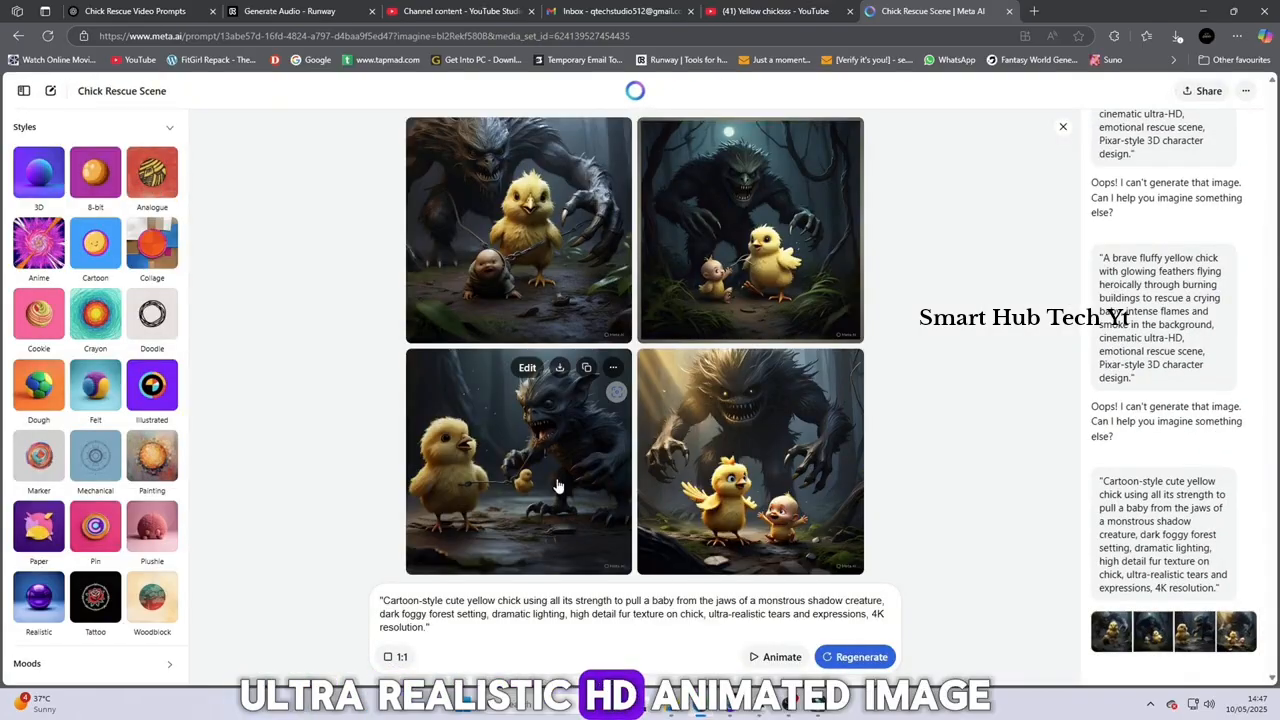
pyautogui.click(564, 298)
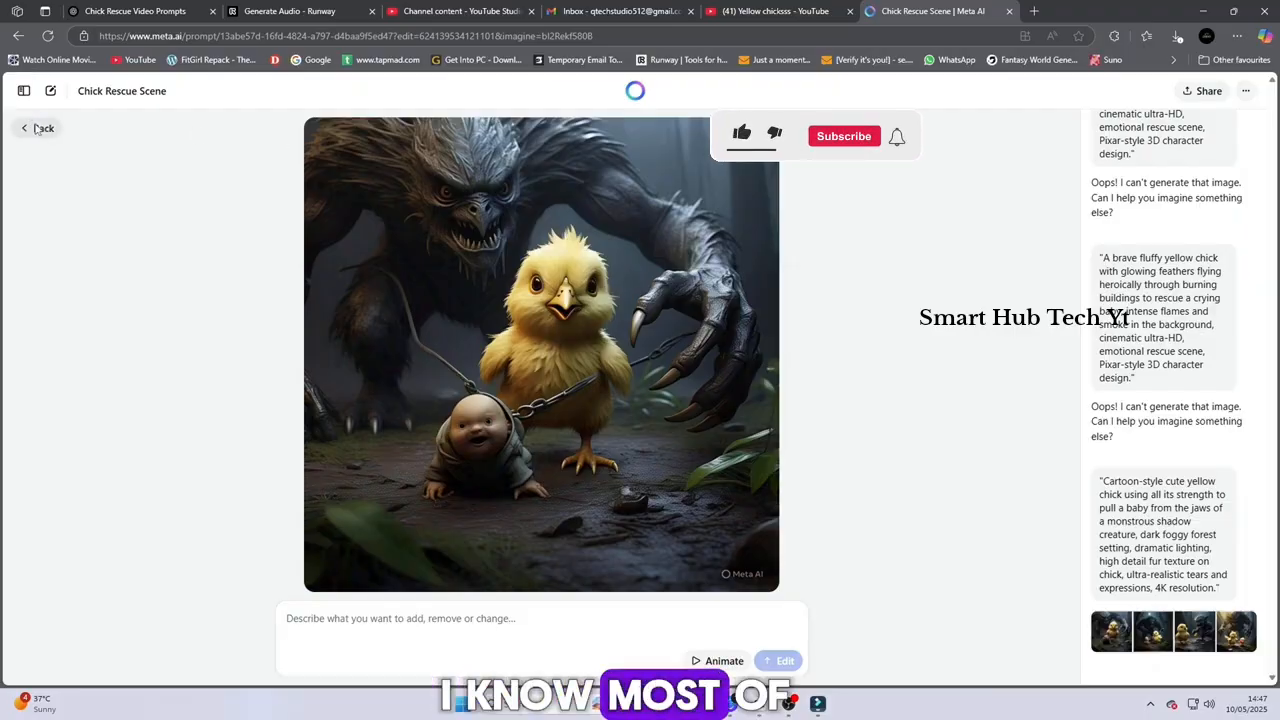
pyautogui.click(40, 128)
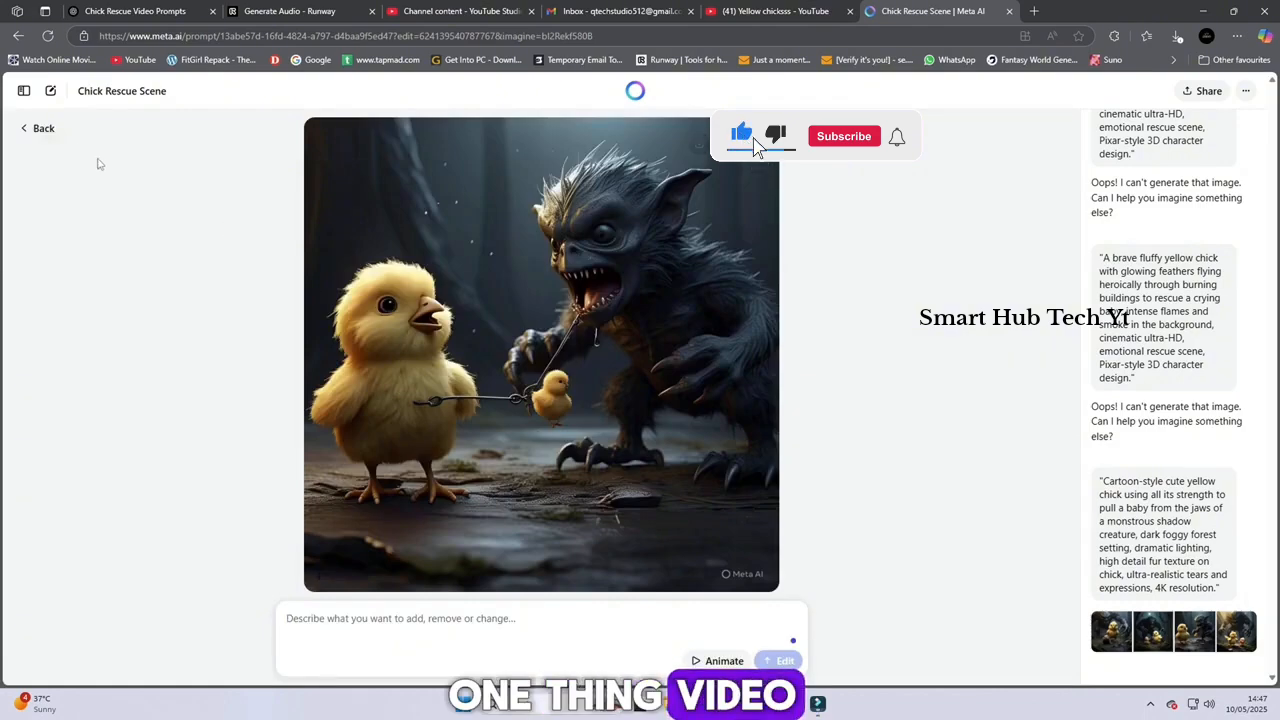
pyautogui.click(43, 129)
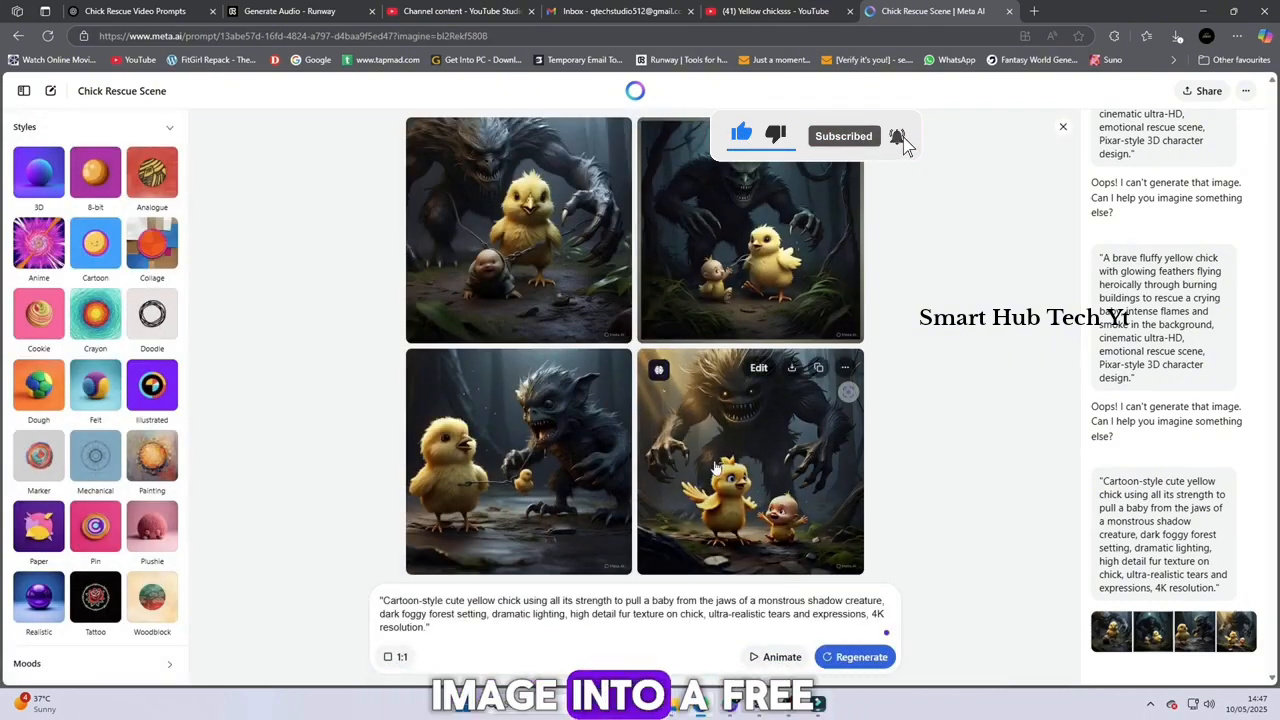
pyautogui.click(748, 403)
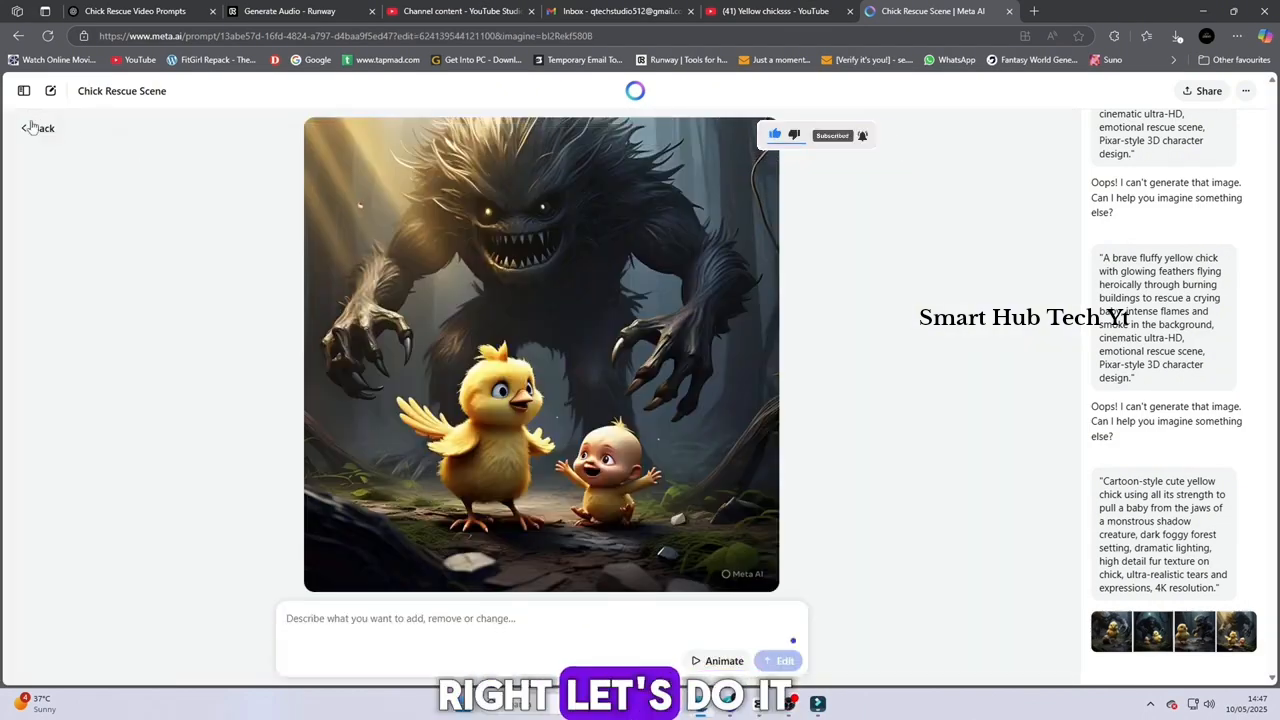
# Animate the four chick-and-monster images and open the first animated result enlarged
pyautogui.click(41, 130)
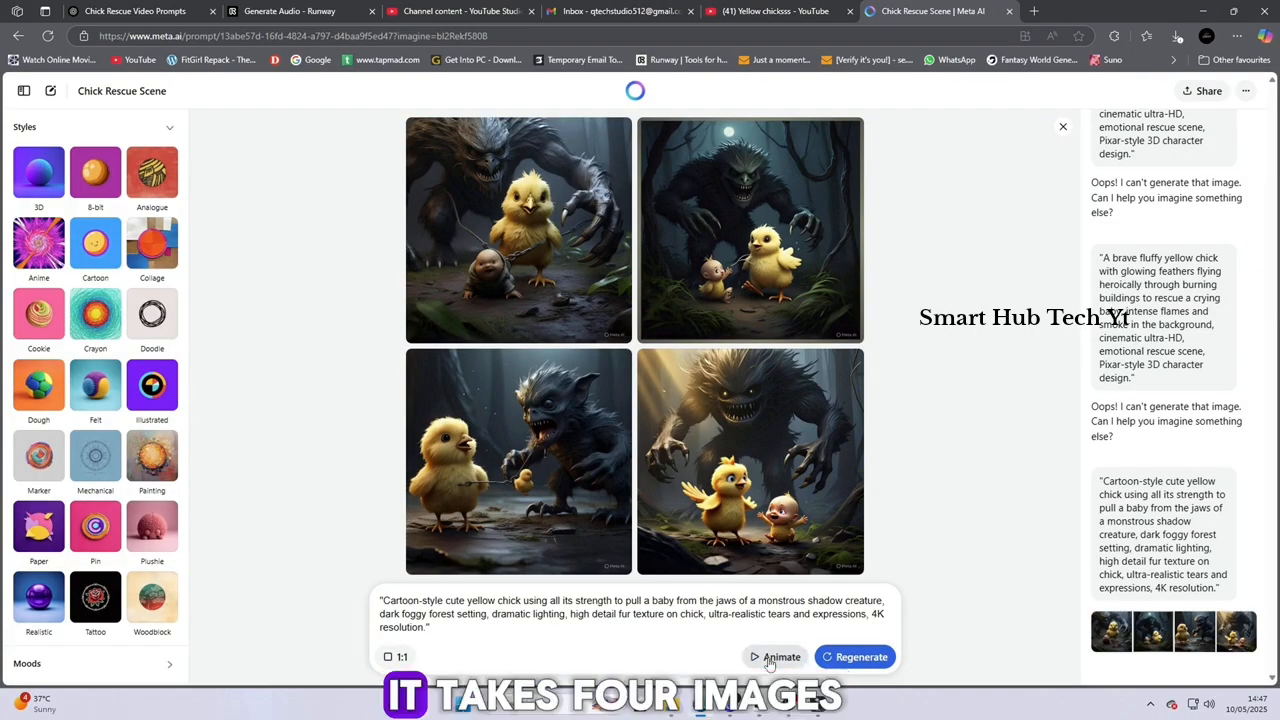
pyautogui.click(772, 658)
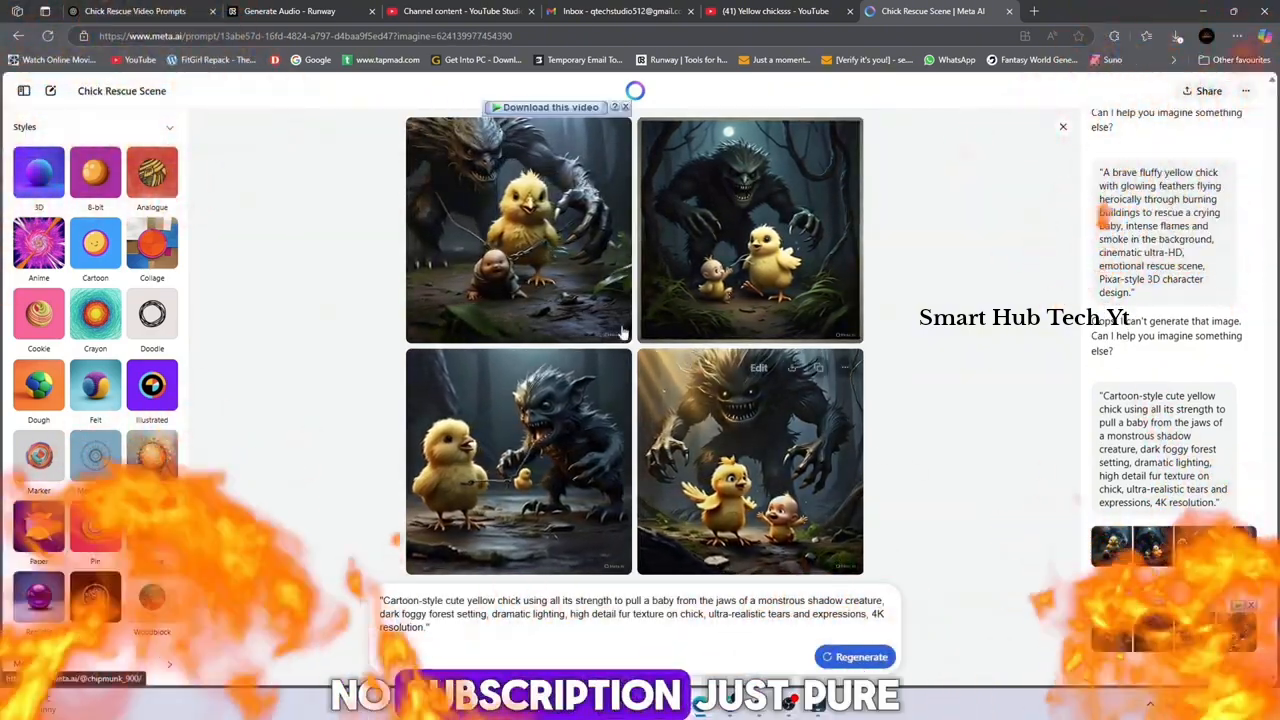
pyautogui.click(562, 273)
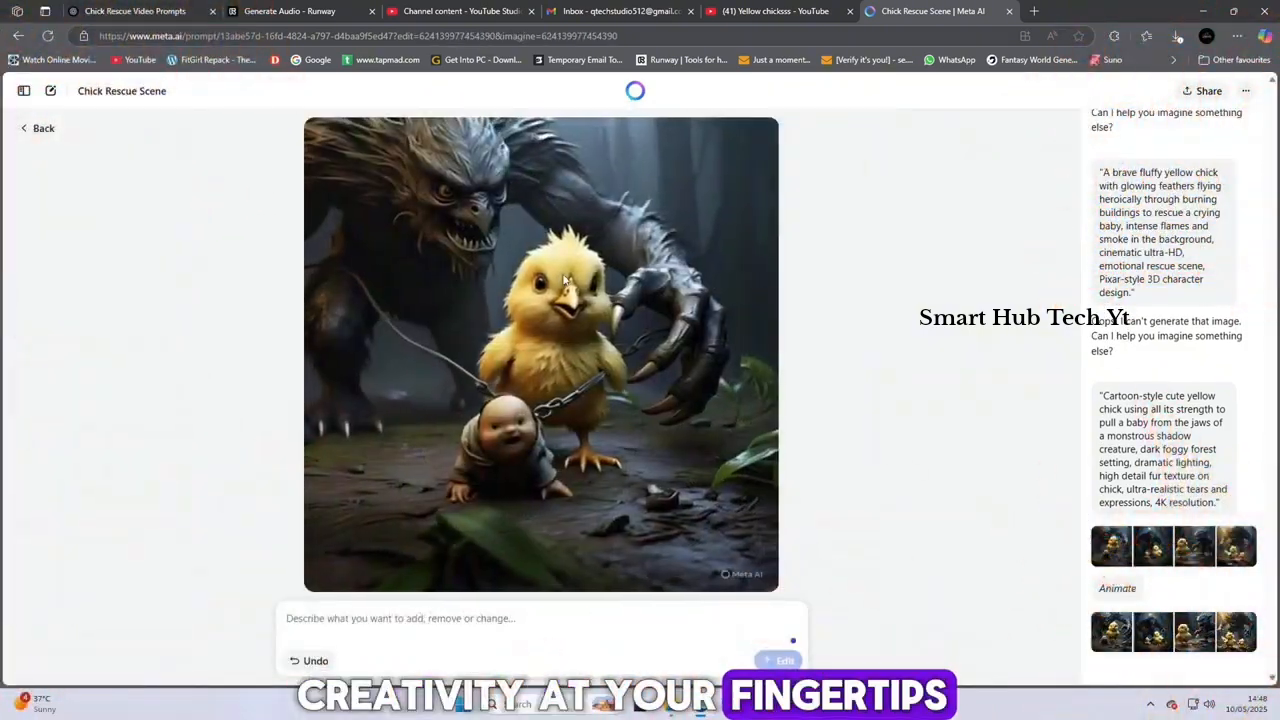
pyautogui.moveTo(568, 278)
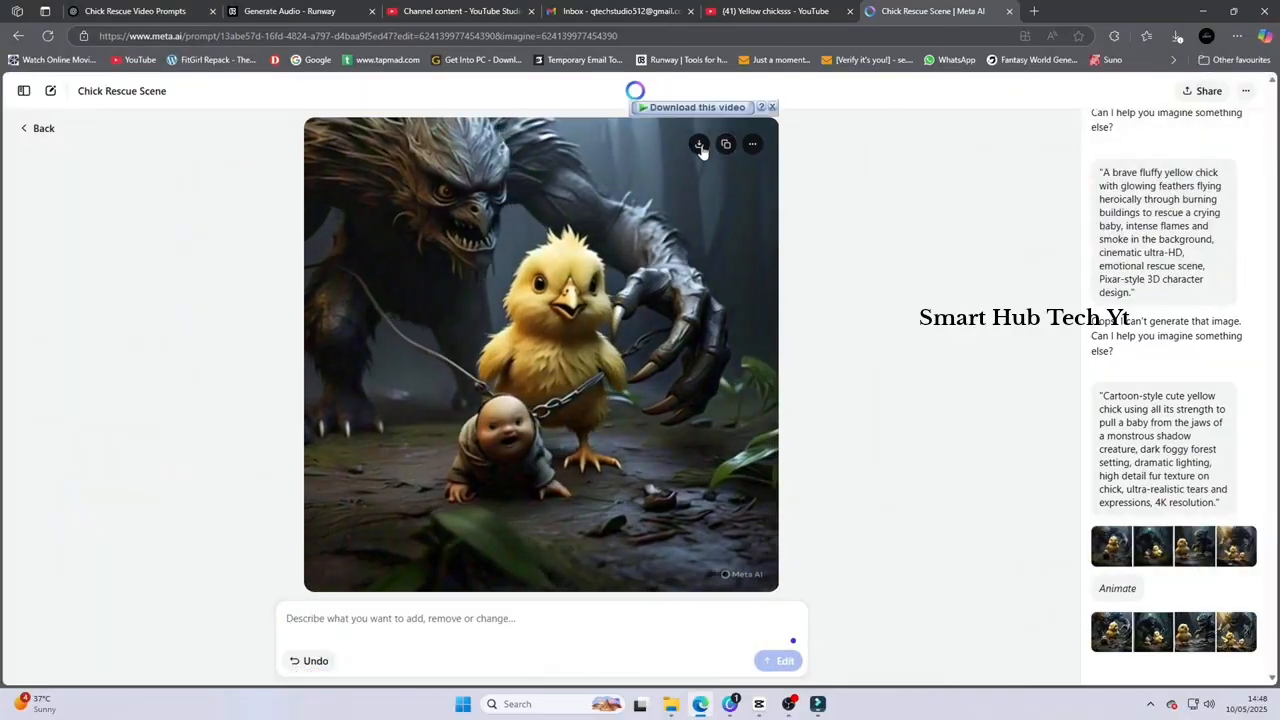
# Download the first animated chick-and-monster video and save it to the Desktop as cartoon_style_cute_yellow_chick_using_all_its
pyautogui.click(700, 146)
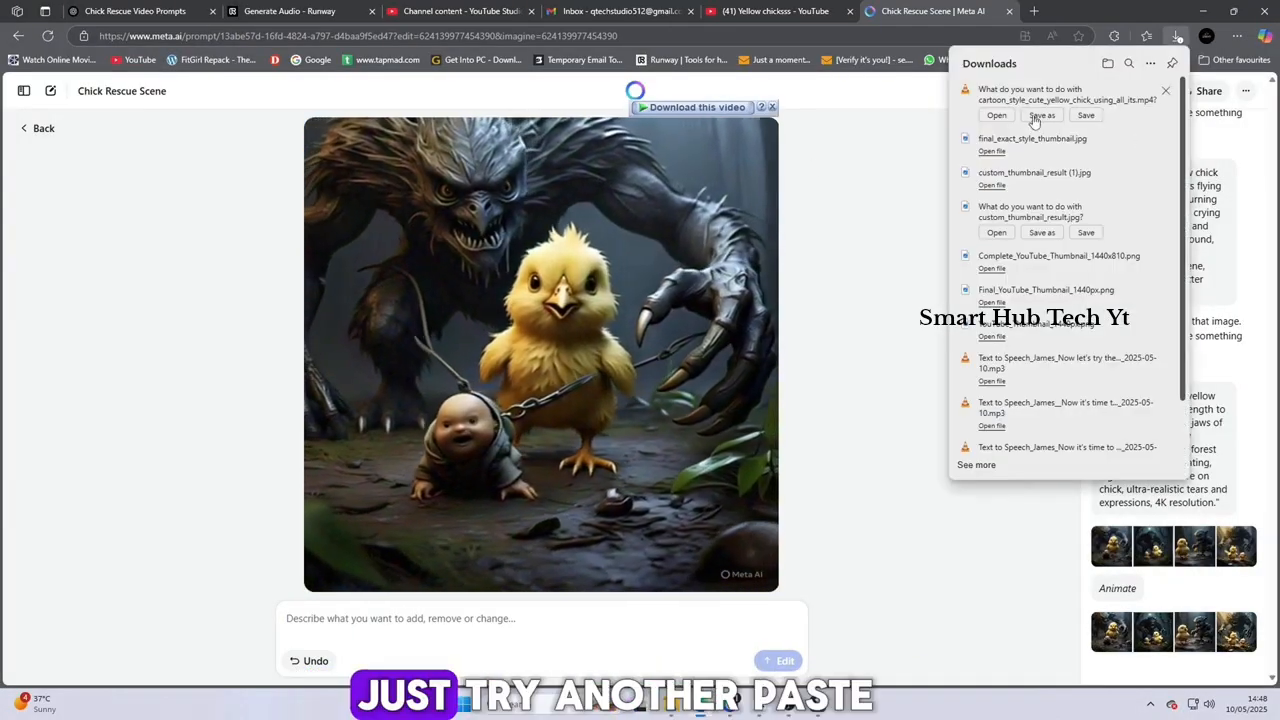
pyautogui.click(1041, 115)
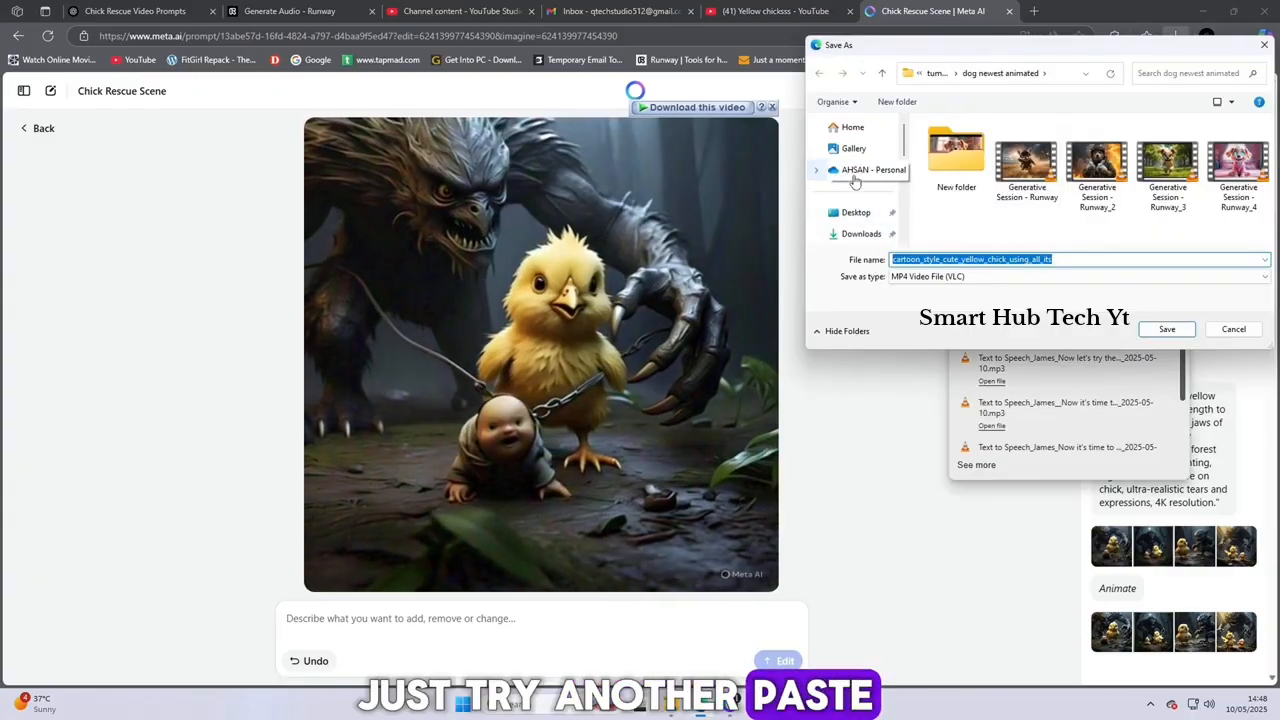
pyautogui.click(856, 212)
pyautogui.click(1166, 329)
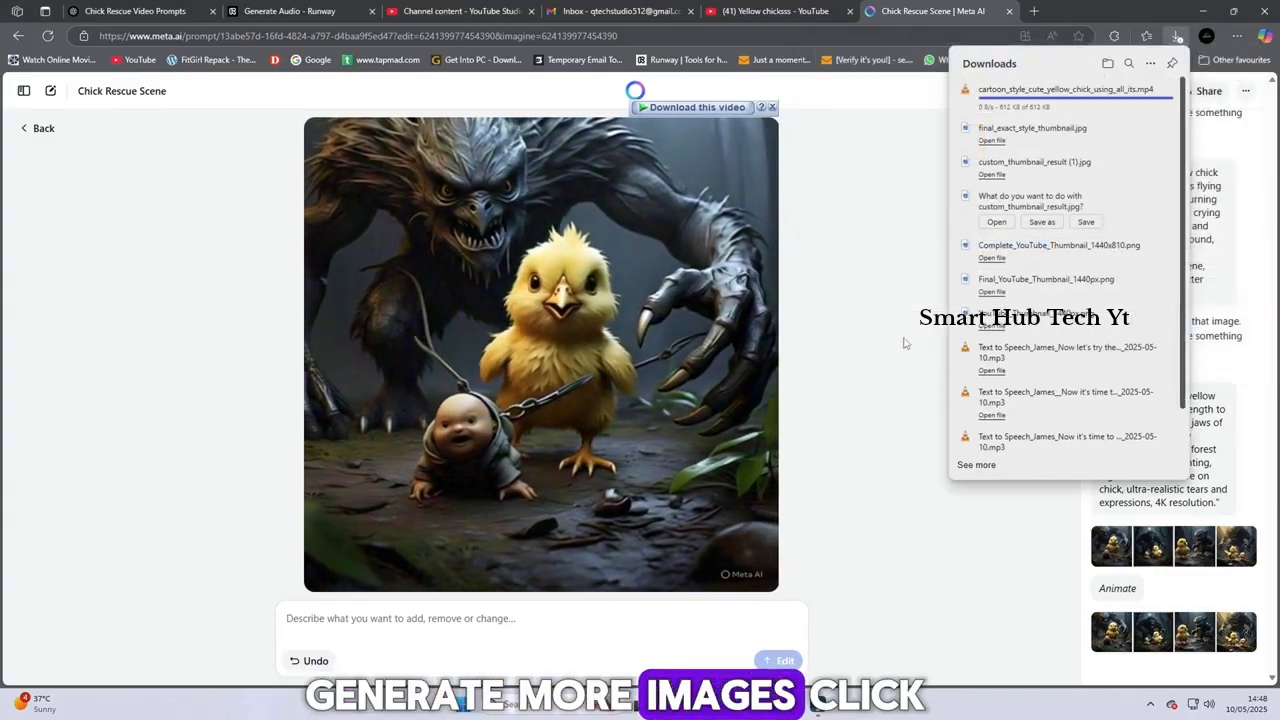
pyautogui.click(886, 297)
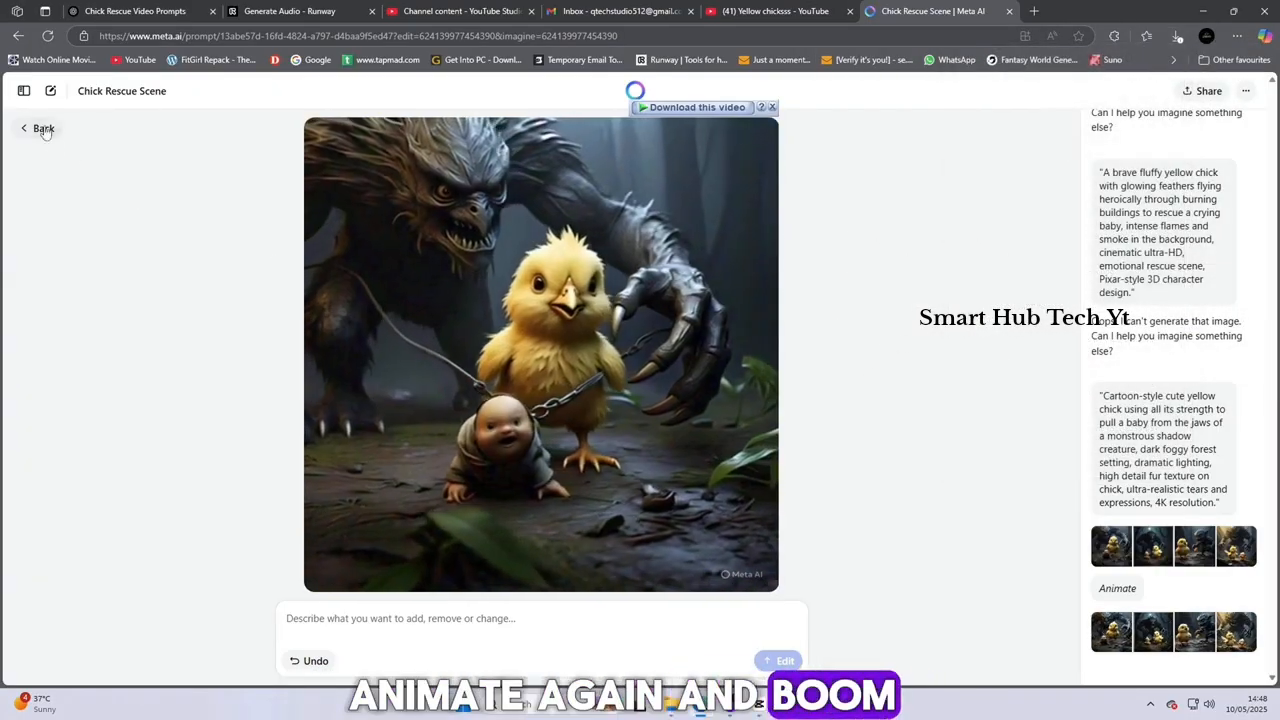
# Open the fourth animated chick-and-monster video and save it to the Desktop as cartoon_style_cute_yellow_chick_using_all_itsc
pyautogui.click(44, 129)
pyautogui.click(760, 437)
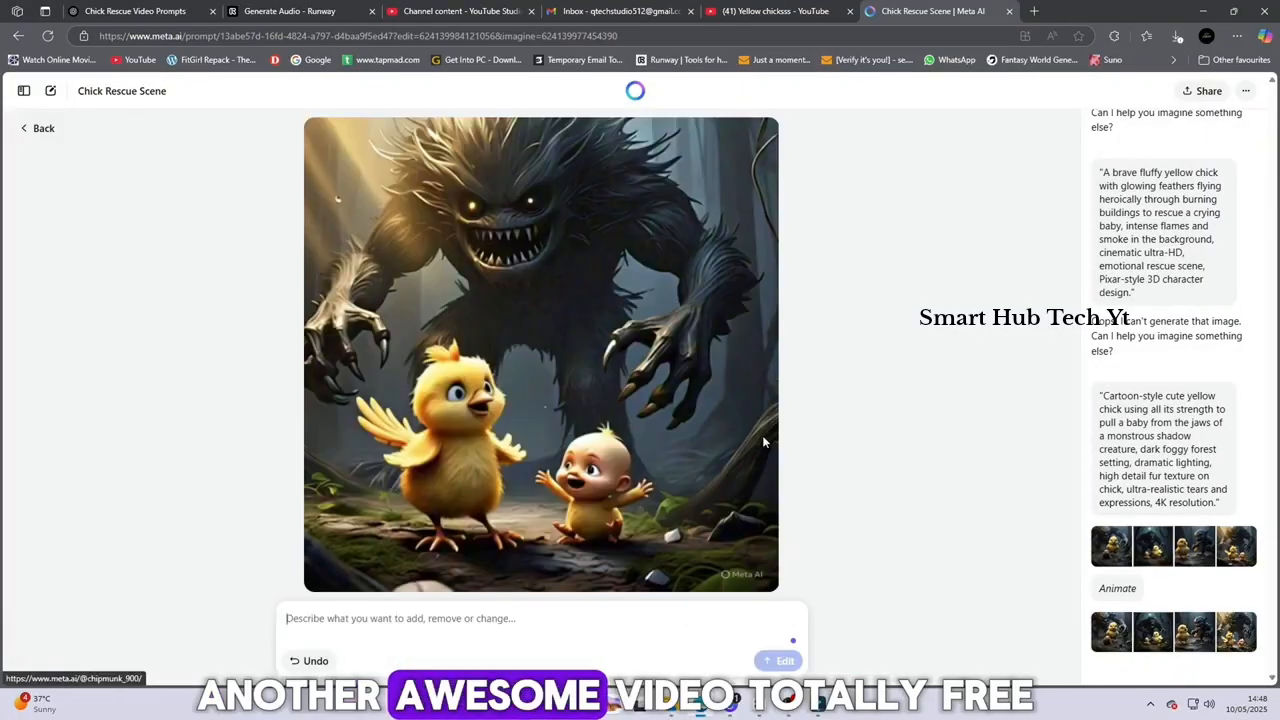
pyautogui.click(703, 151)
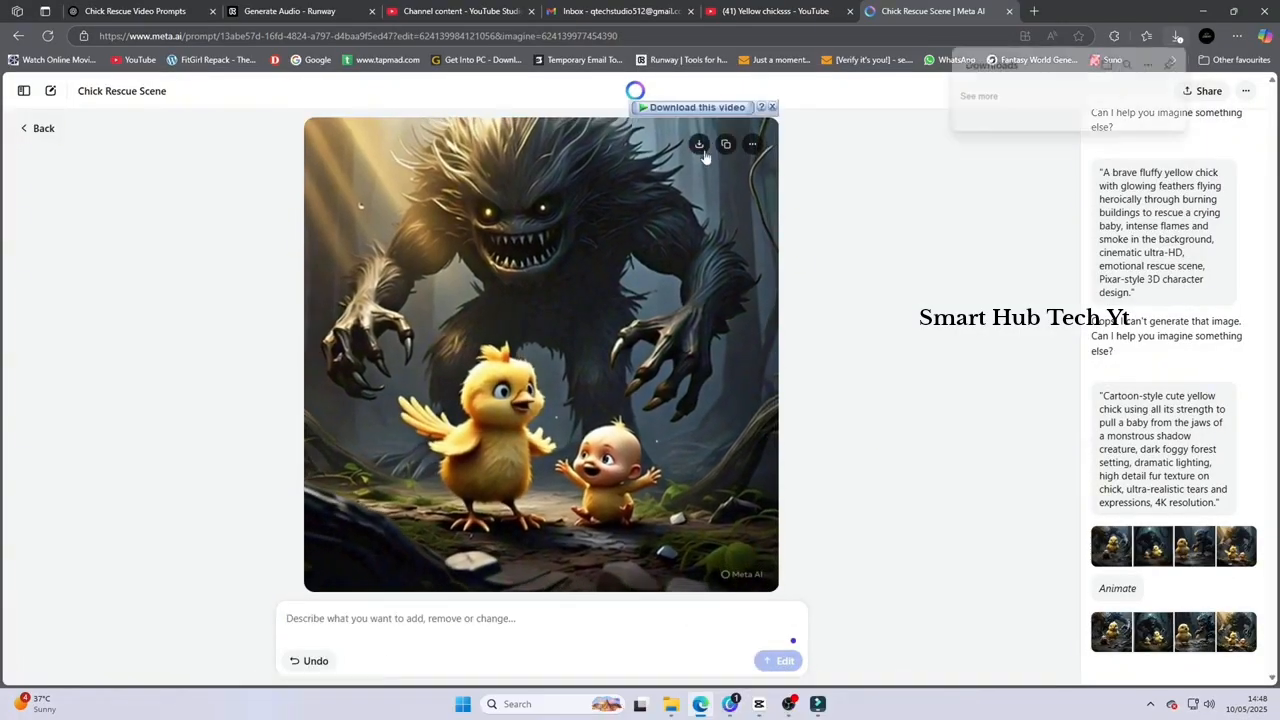
pyautogui.click(1046, 114)
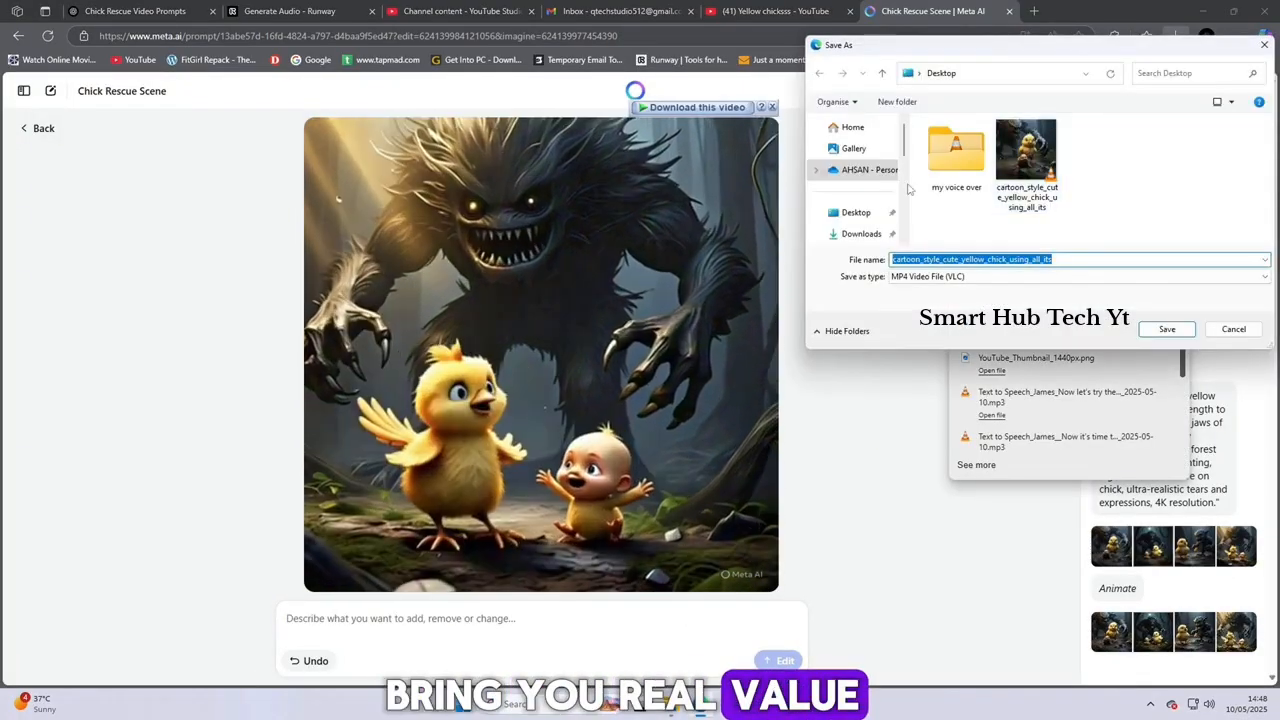
pyautogui.click(858, 212)
pyautogui.click(1162, 331)
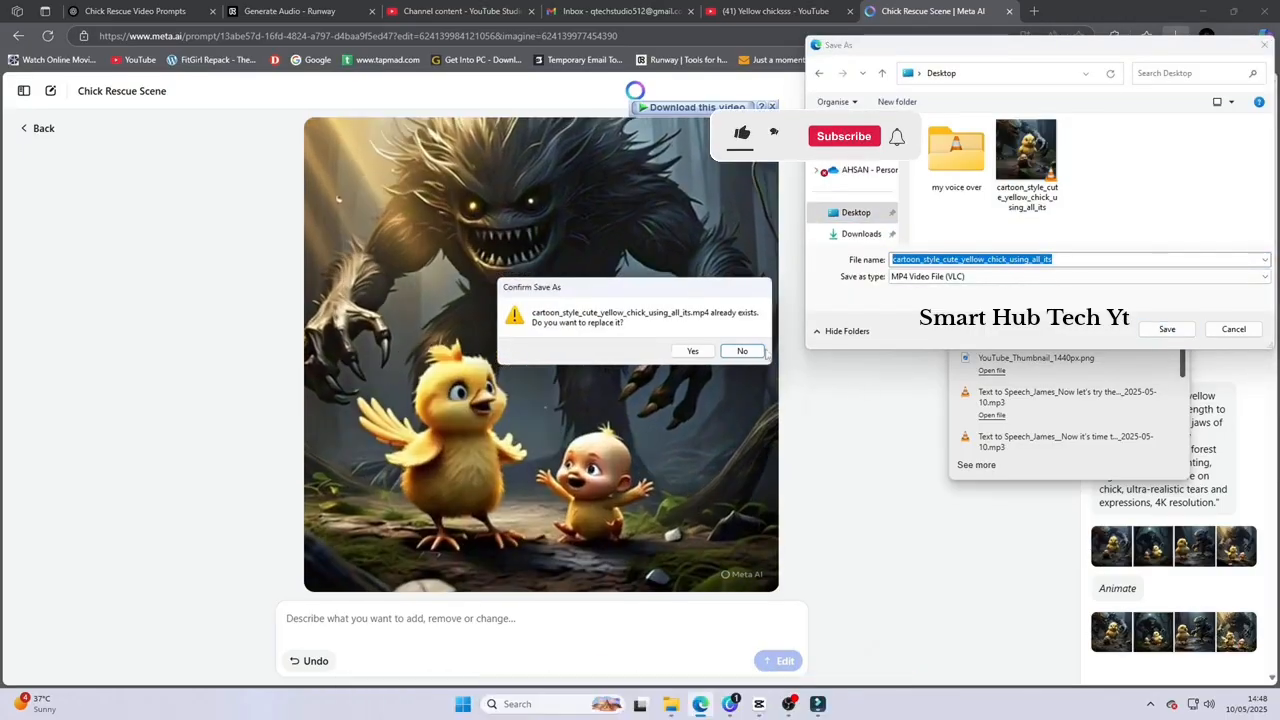
pyautogui.click(762, 351)
pyautogui.press('Escape')
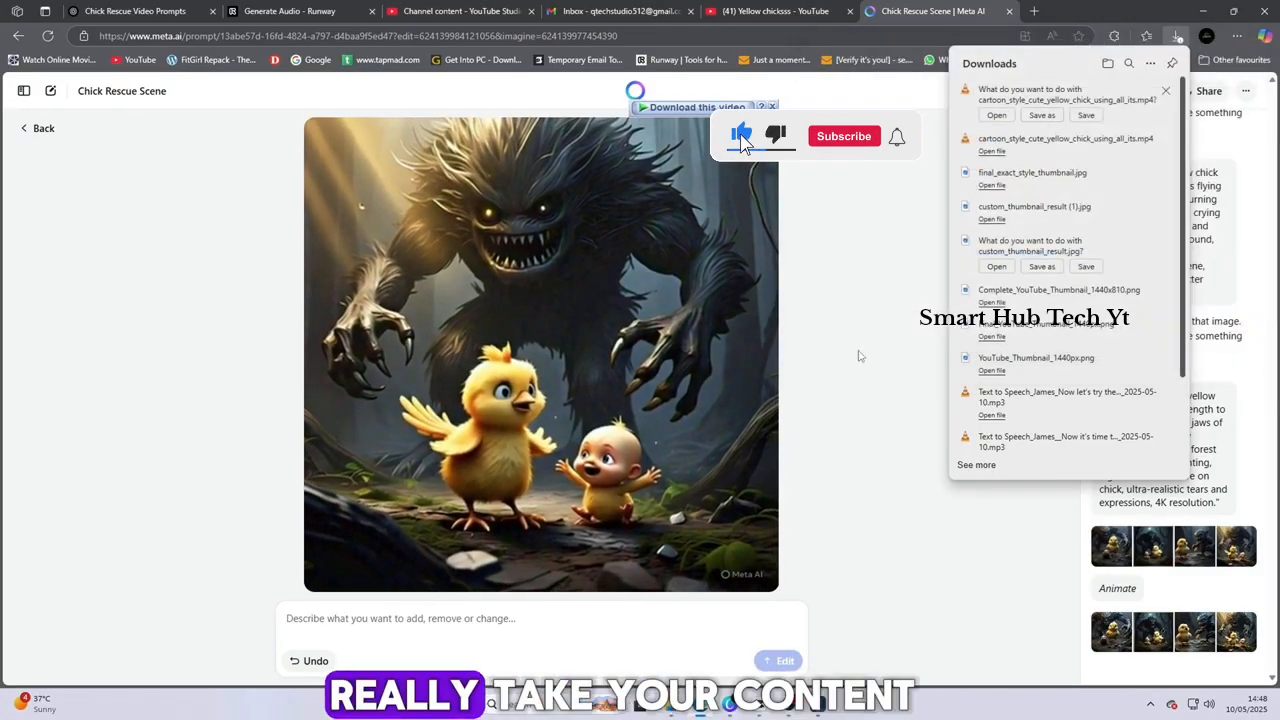
pyautogui.click(858, 355)
# Return to the image set, switch to ChatGPT and copy prompt 3 about the chick on a rope and the giant snake
pyautogui.click(36, 128)
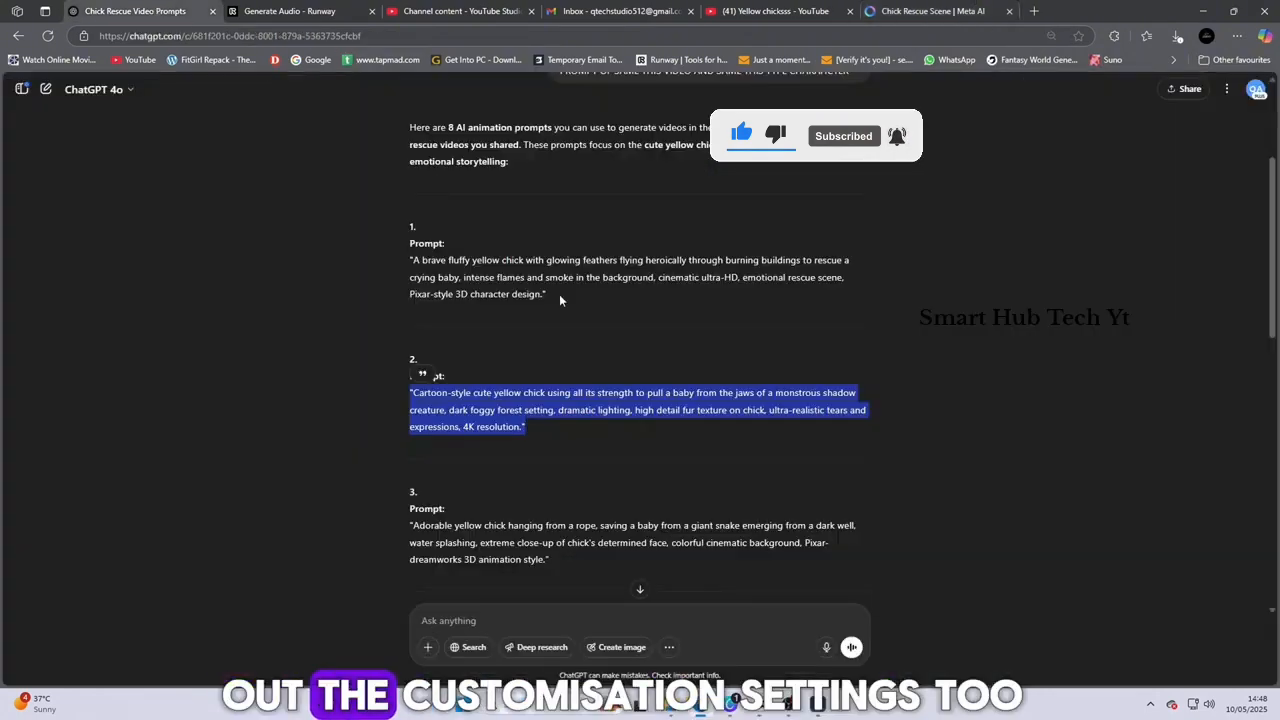
pyautogui.click(436, 432)
pyautogui.scroll(-2, 436, 432)
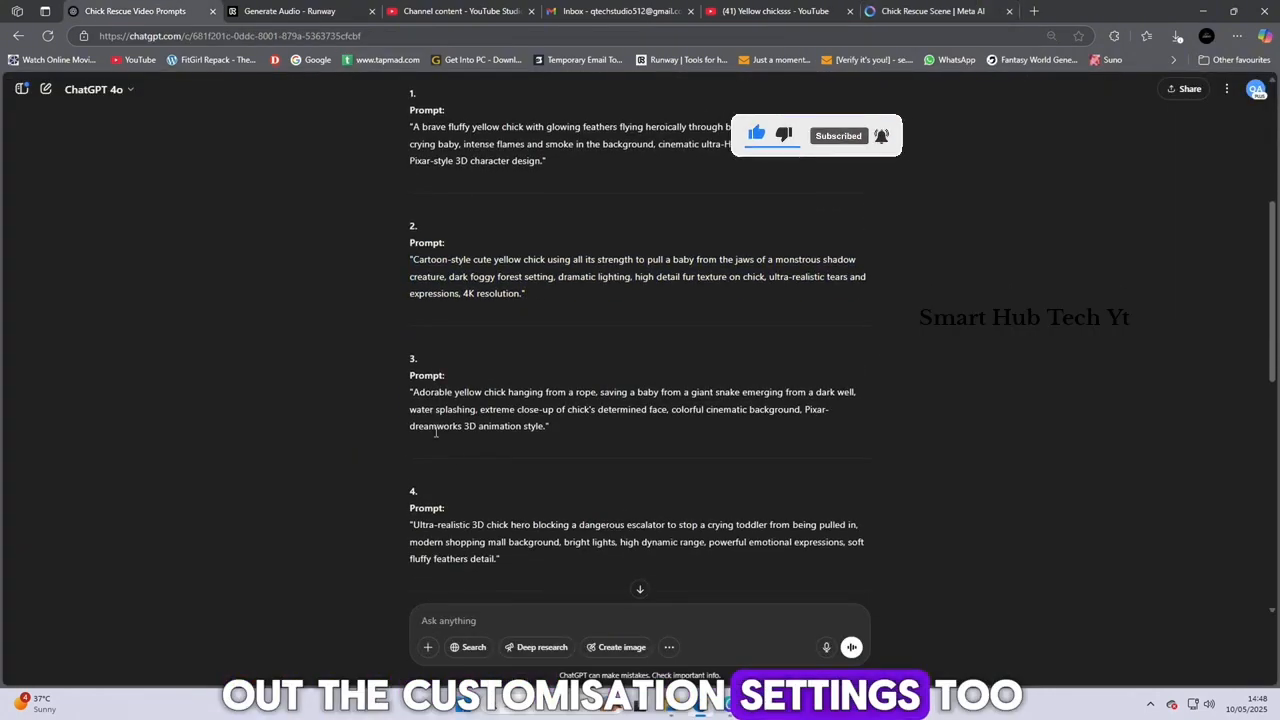
pyautogui.tripleClick(436, 432)
pyautogui.rightClick(525, 410)
pyautogui.click(560, 420)
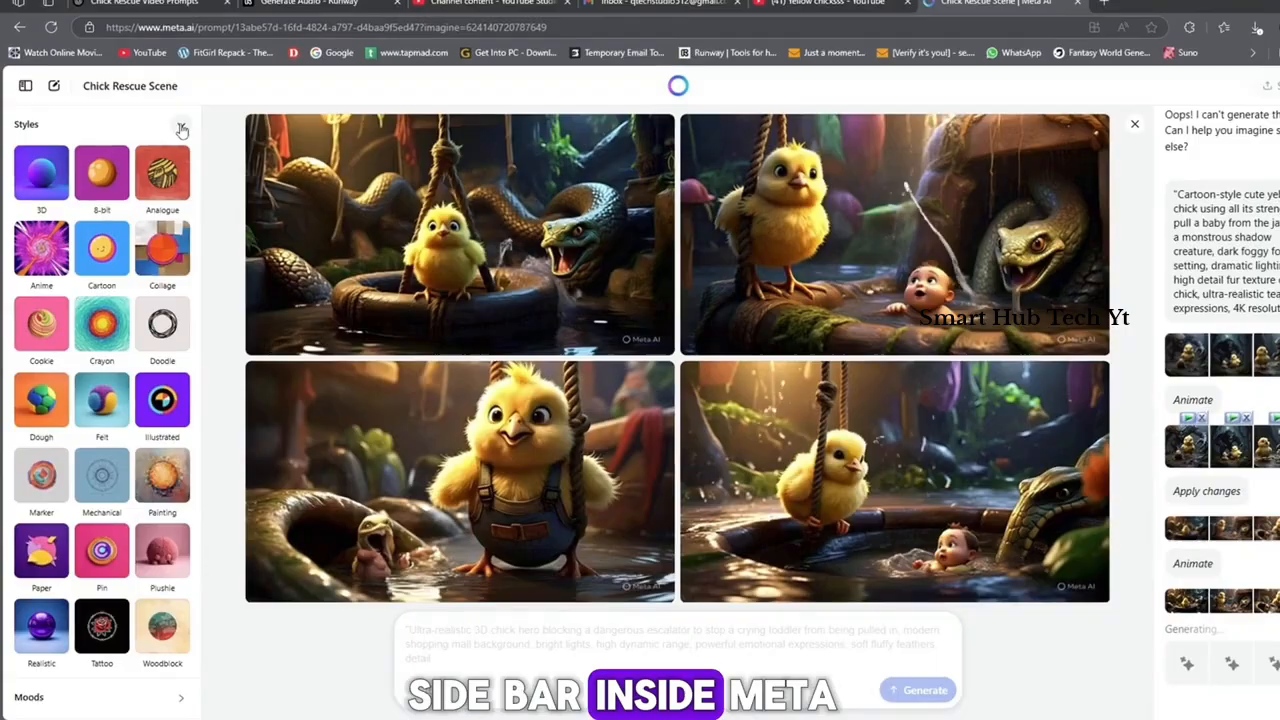
# Examine the Styles, Moods, Lighting and Colours options that Meta AI offers for the generated images
pyautogui.click(175, 126)
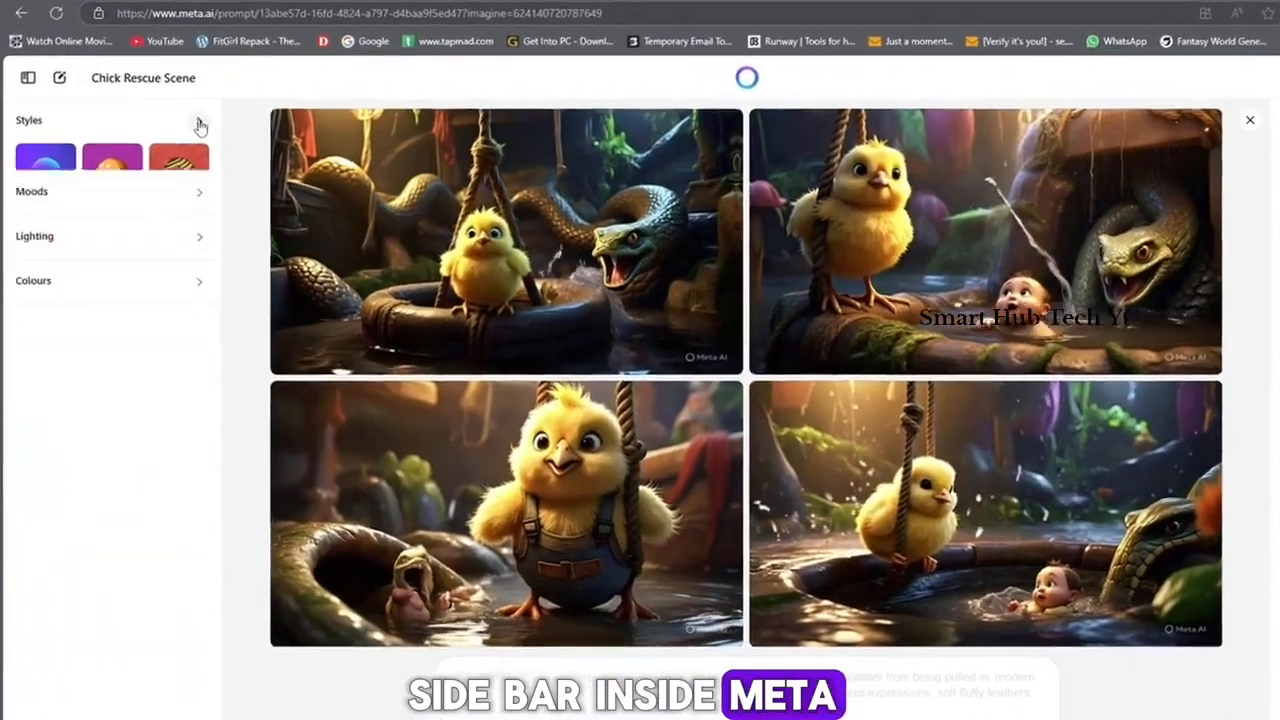
pyautogui.click(200, 123)
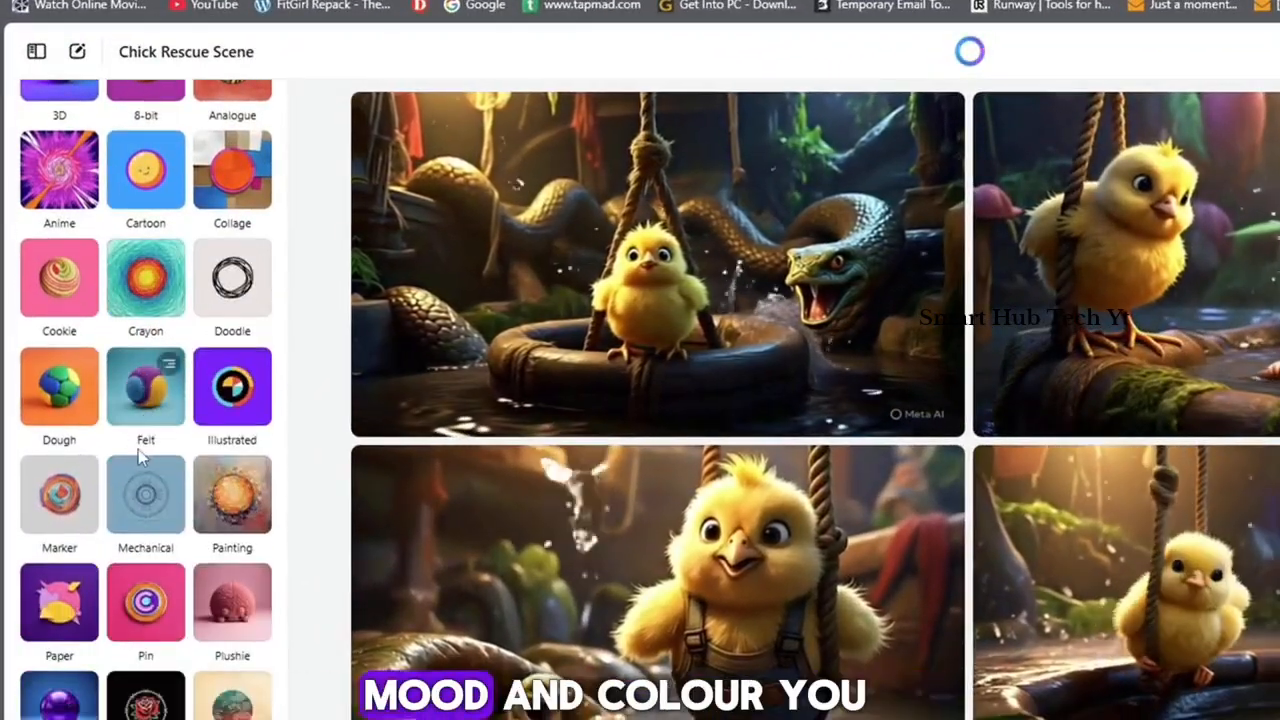
pyautogui.scroll(2, 145, 460)
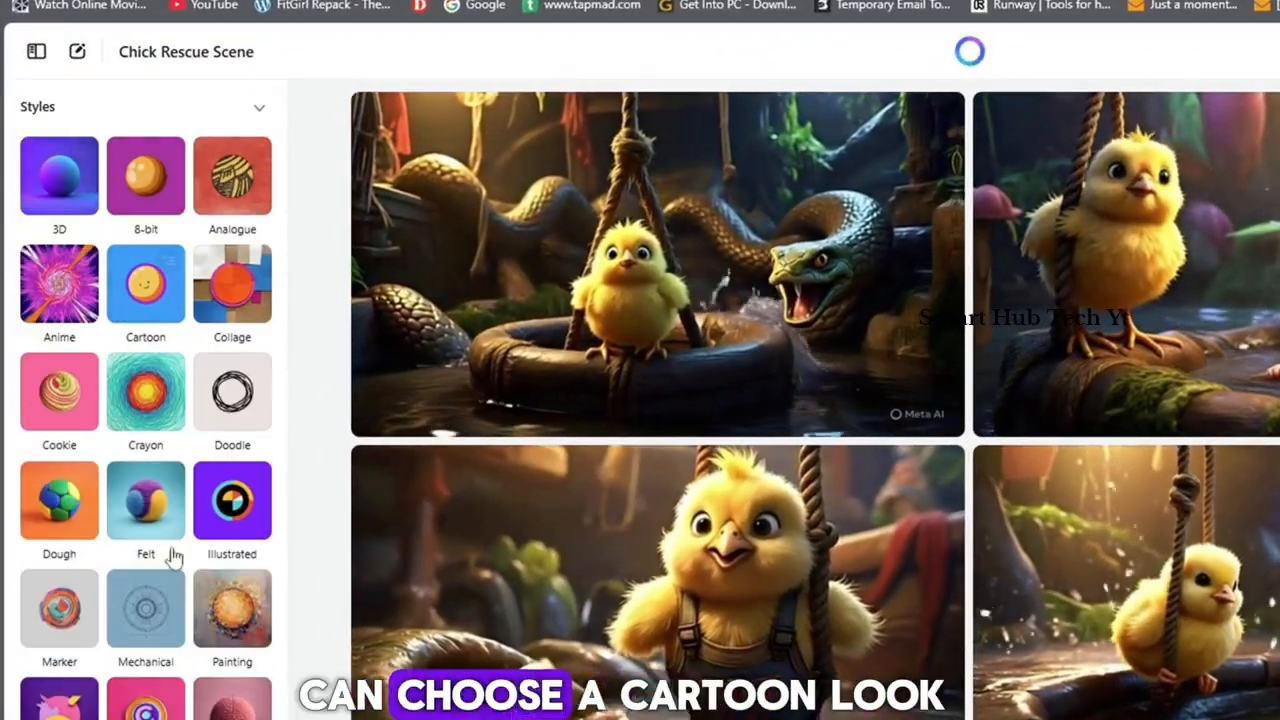
pyautogui.scroll(-1, 172, 610)
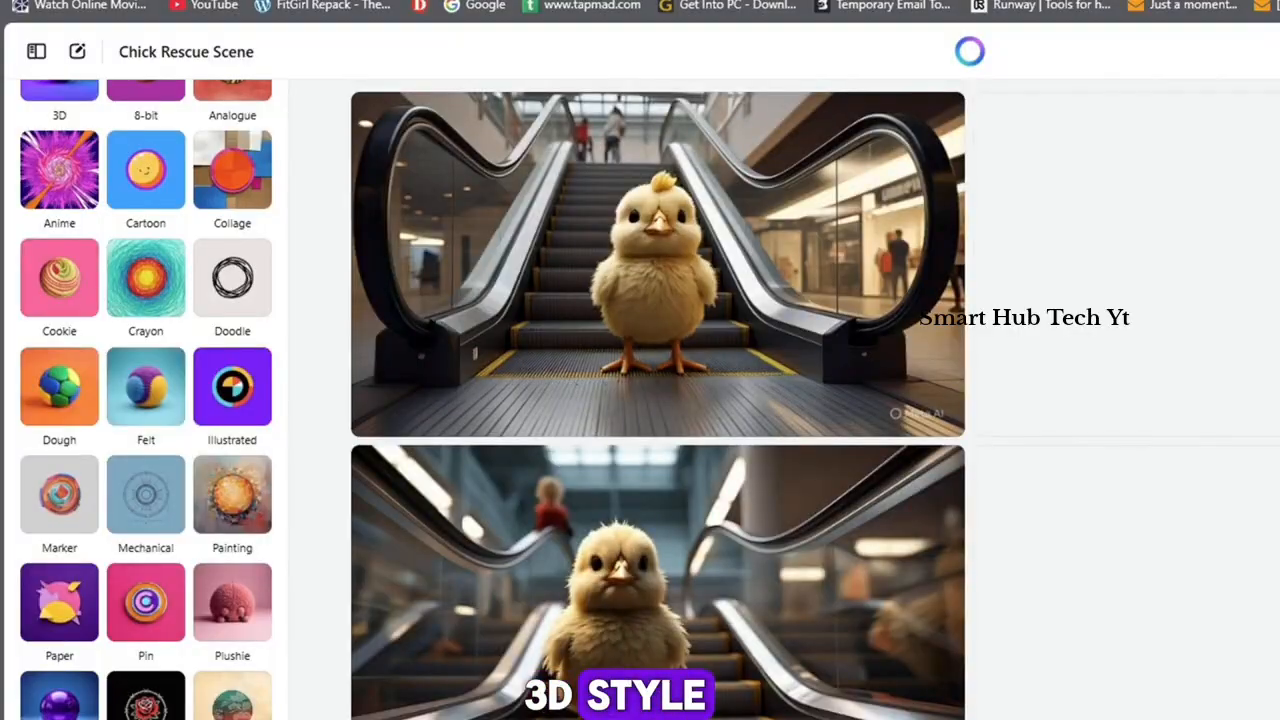
pyautogui.scroll(-2, 160, 678)
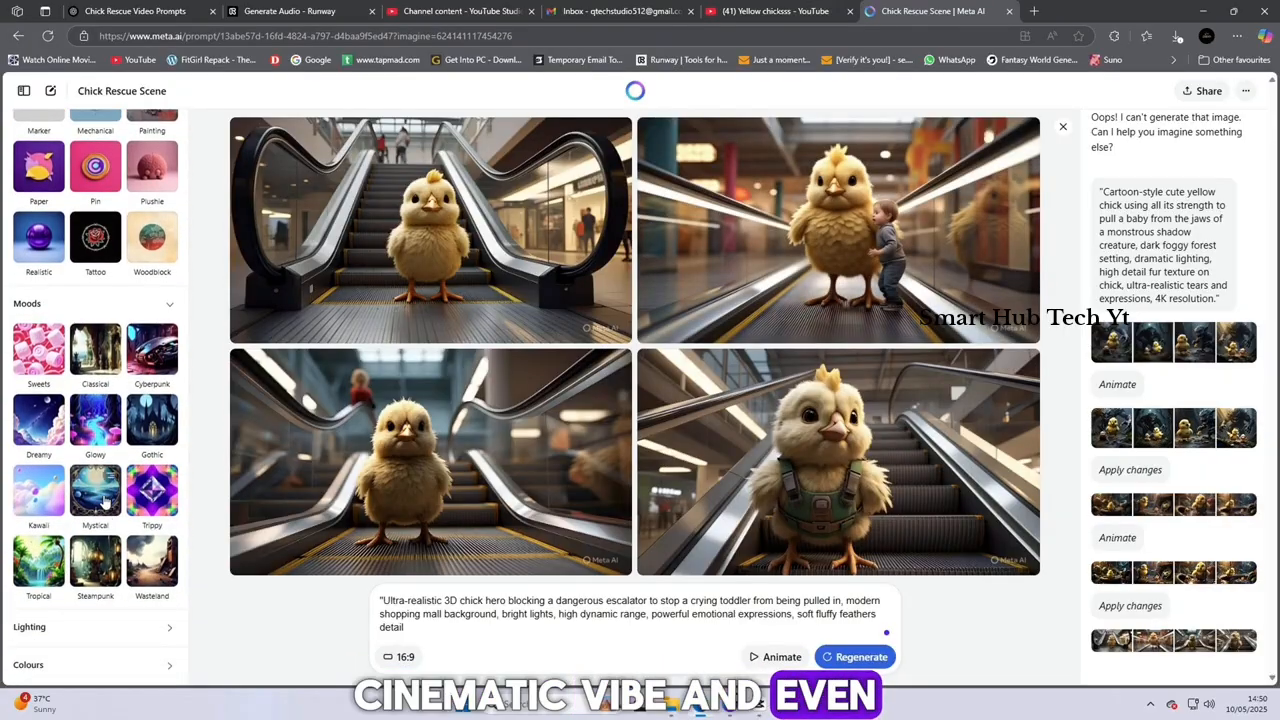
pyautogui.click(160, 627)
pyautogui.scroll(-2, 146, 560)
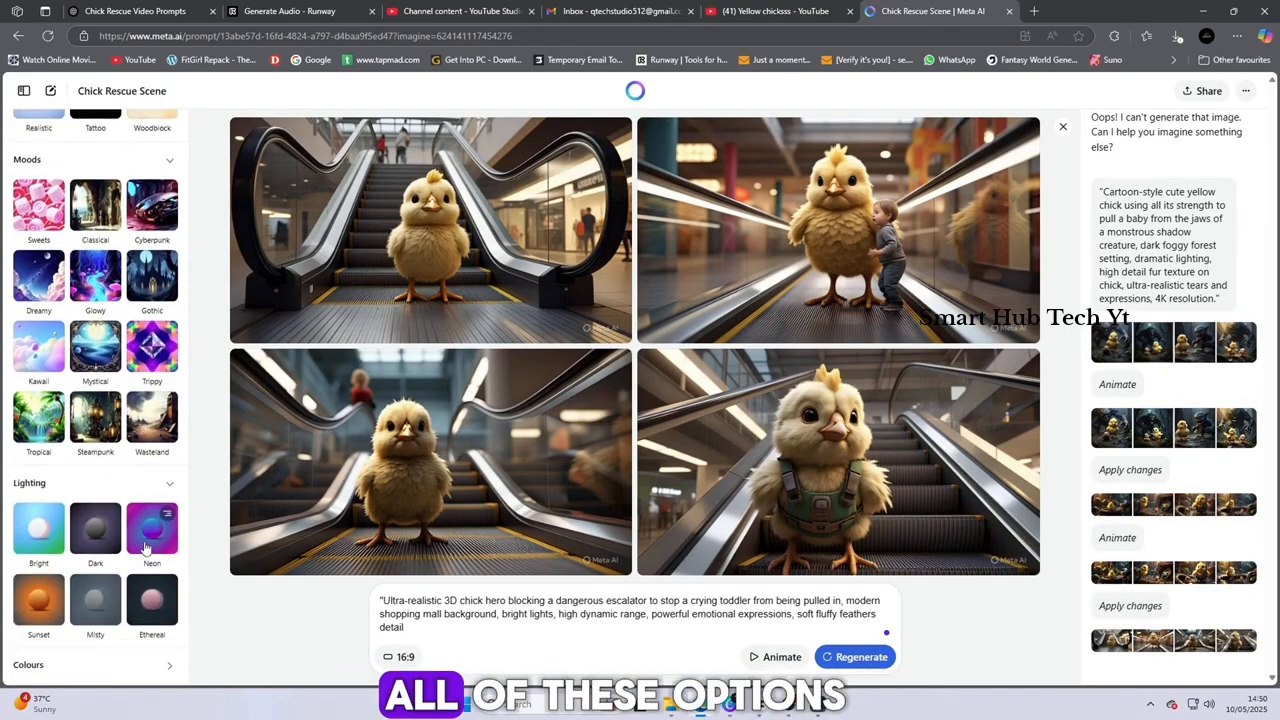
pyautogui.click(145, 665)
pyautogui.scroll(-1, 120, 620)
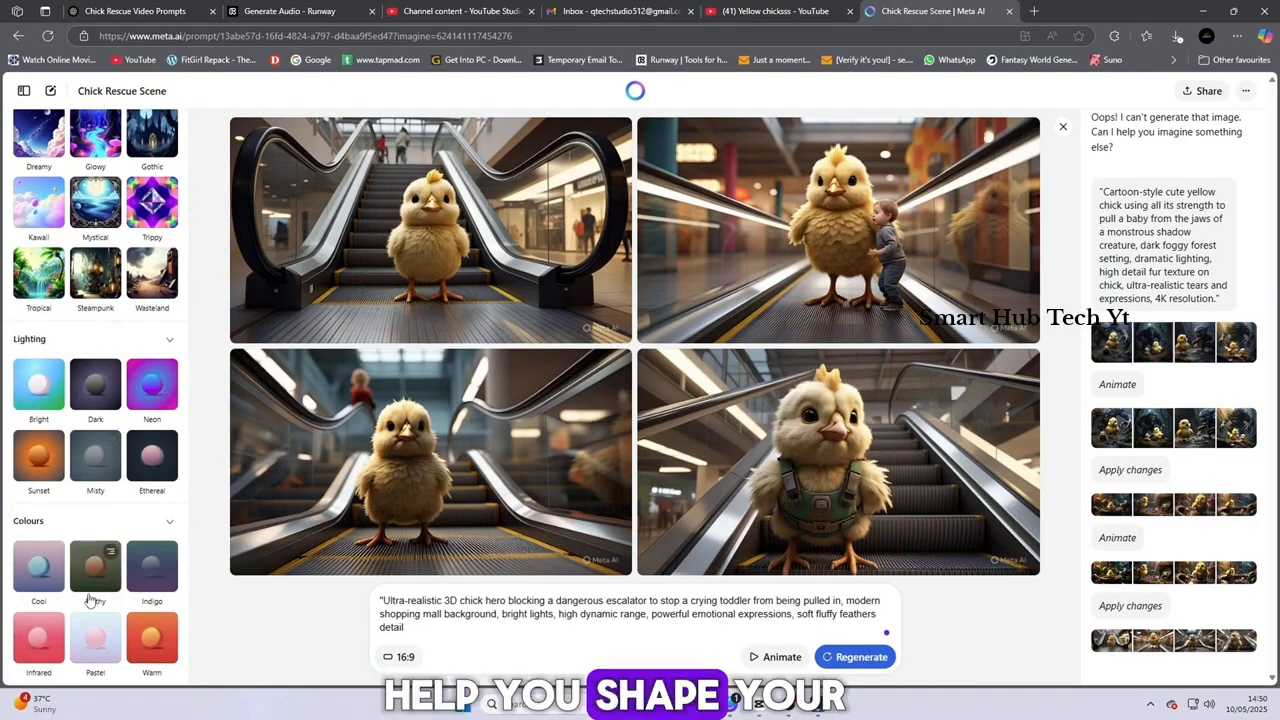
pyautogui.scroll(10, 88, 598)
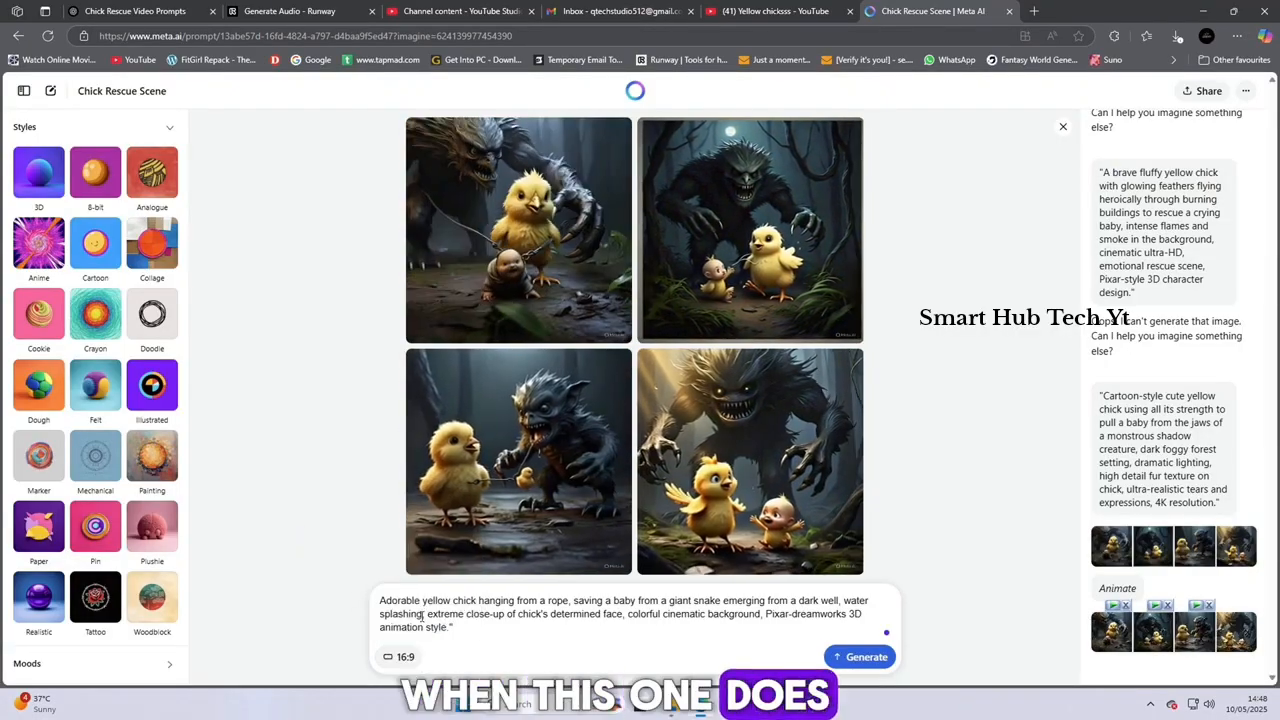
# Generate 16:9 images from the chick-on-a-rope and giant snake prompt, view the first one enlarged and animate the set
pyautogui.click(865, 665)
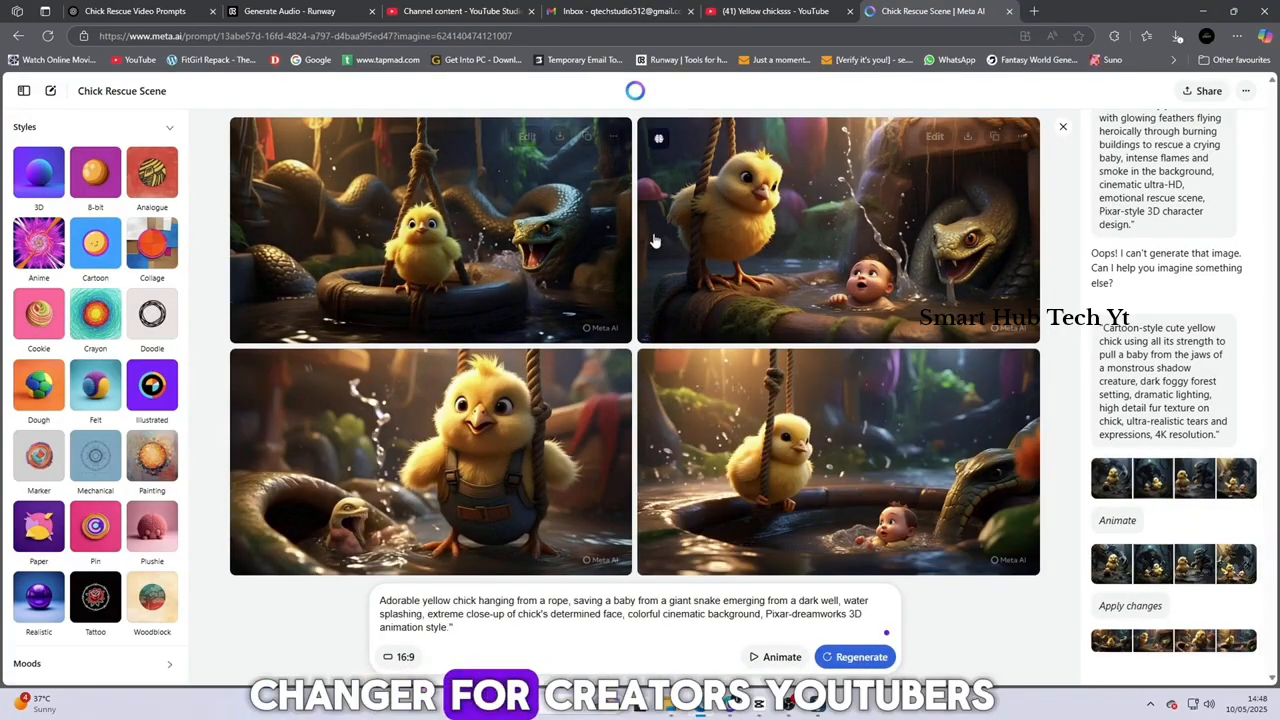
pyautogui.click(463, 268)
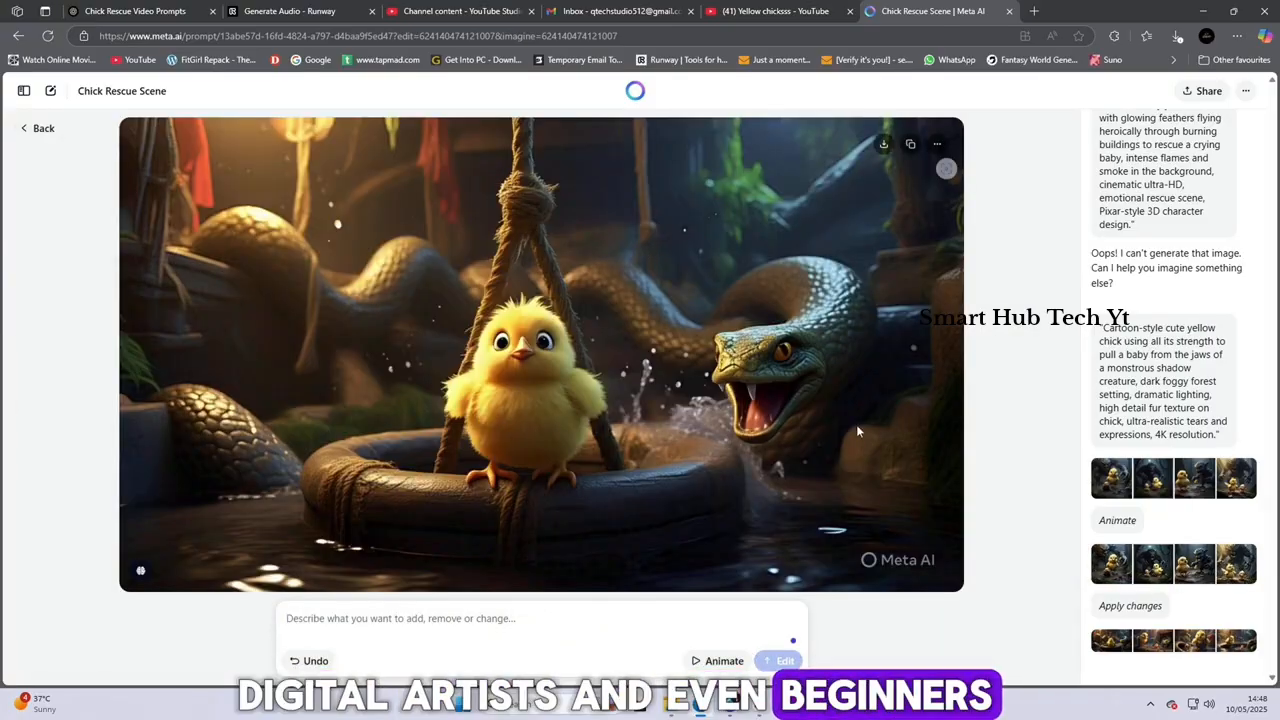
pyautogui.click(43, 128)
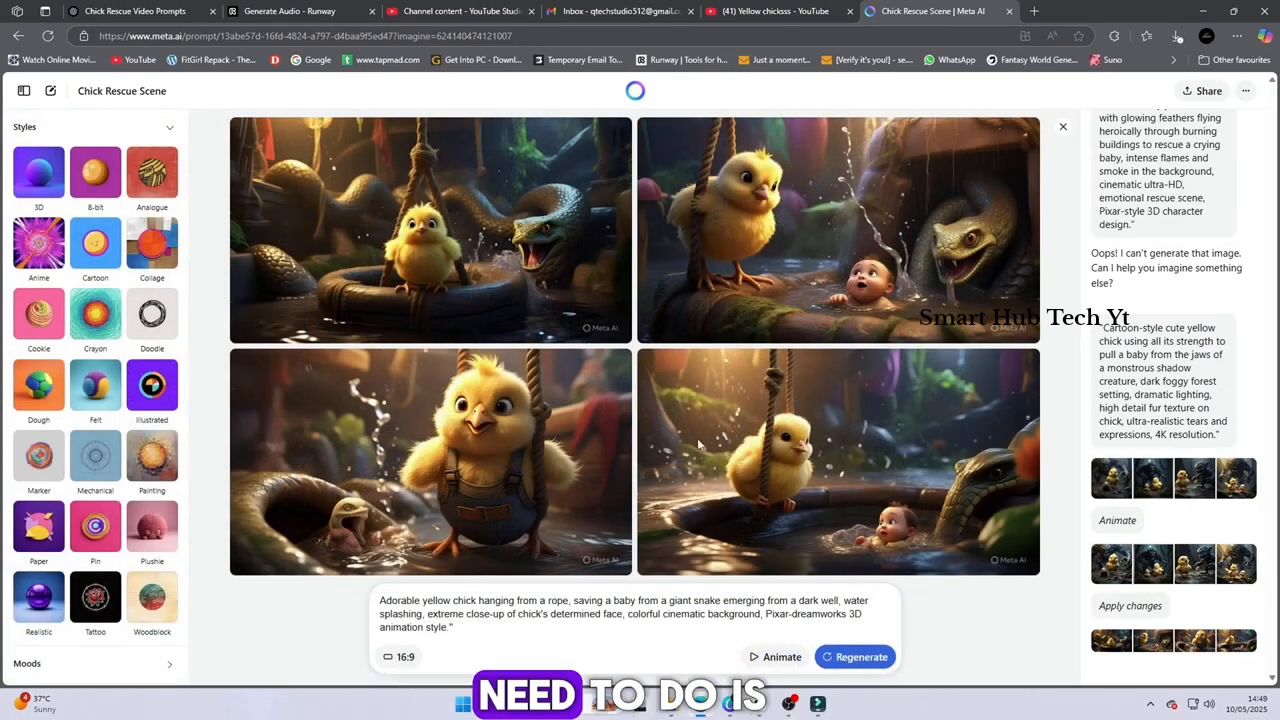
pyautogui.click(785, 660)
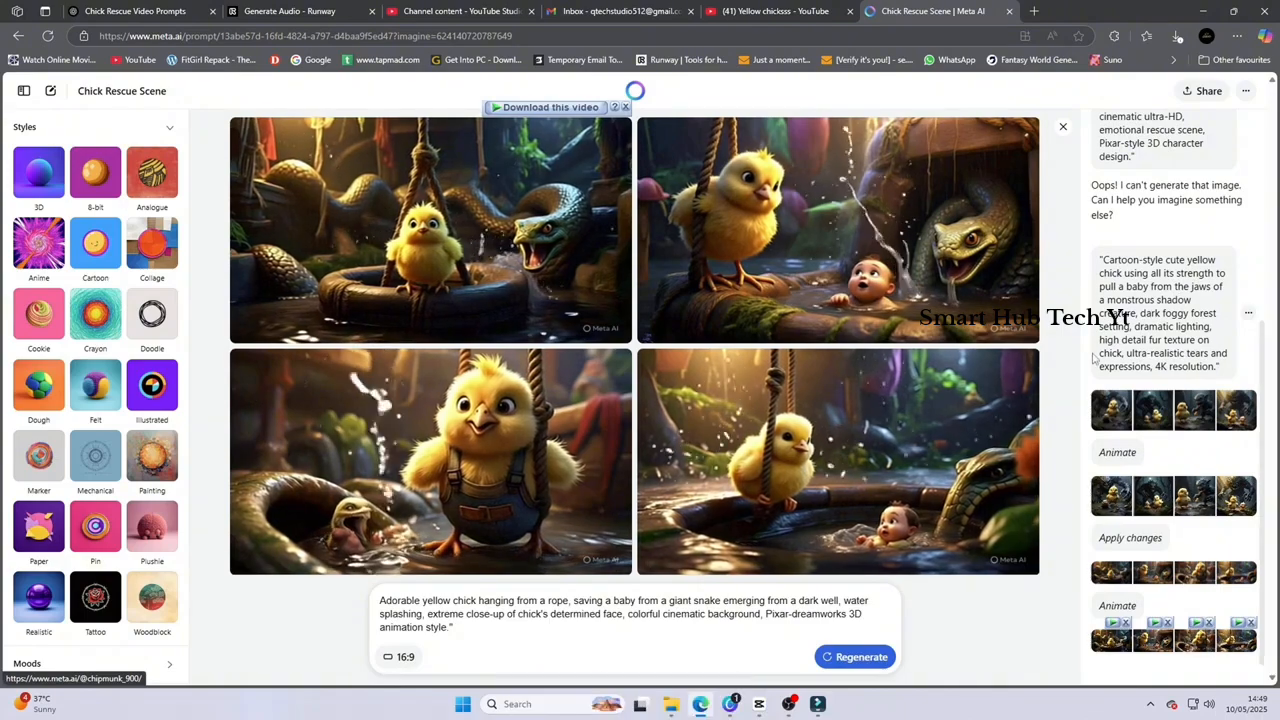
# Open the first animated snake-scene video and save it to the Desktop as adorable_yellow_chick_hanging_from_a_ropes
pyautogui.click(555, 216)
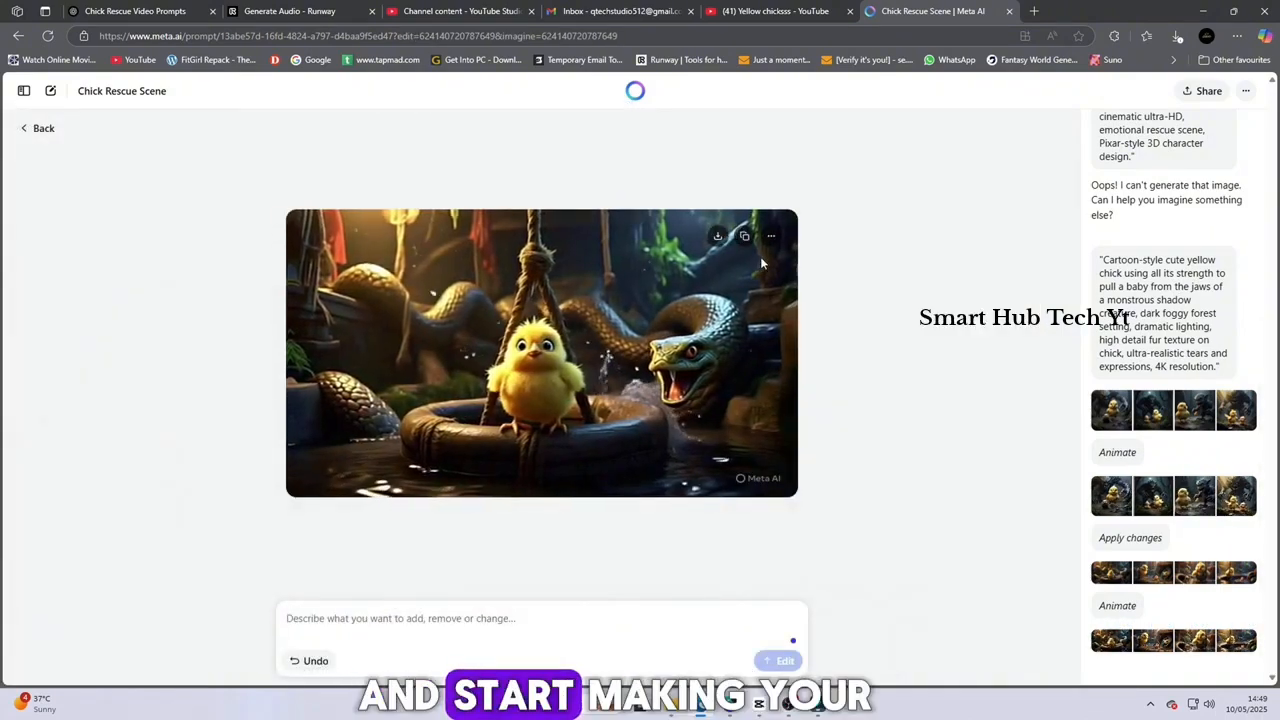
pyautogui.click(717, 237)
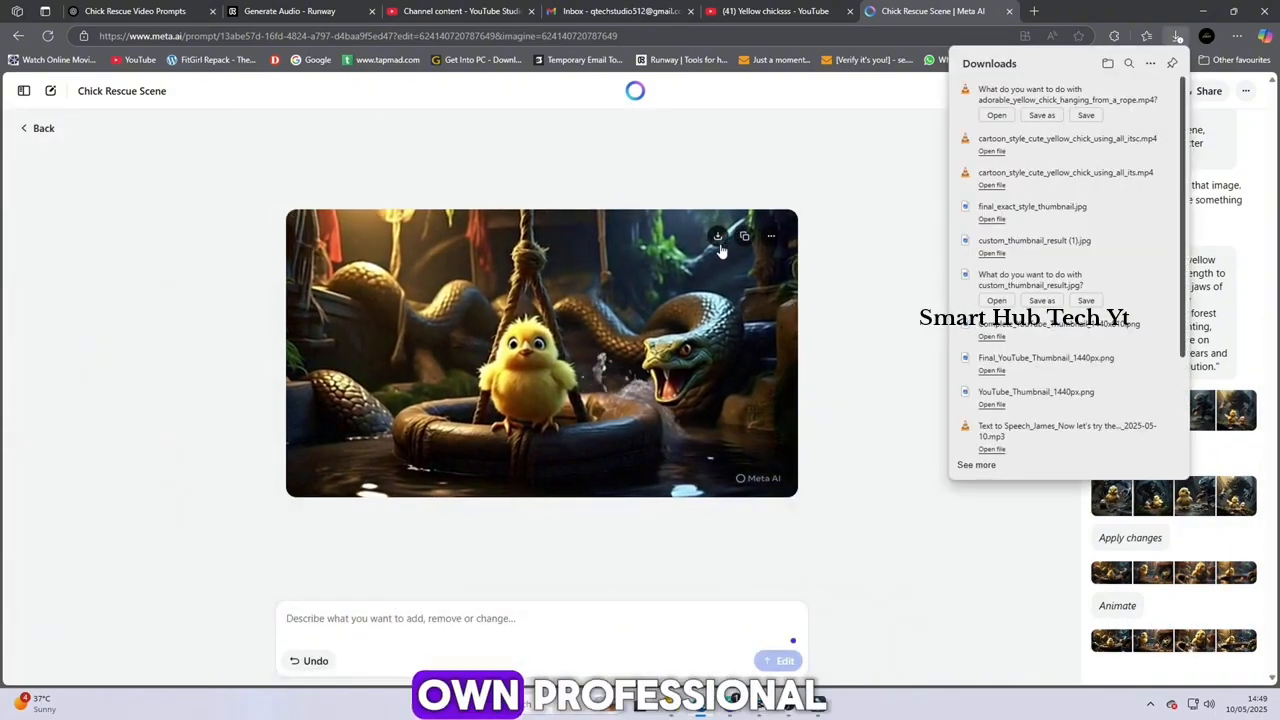
pyautogui.click(1041, 115)
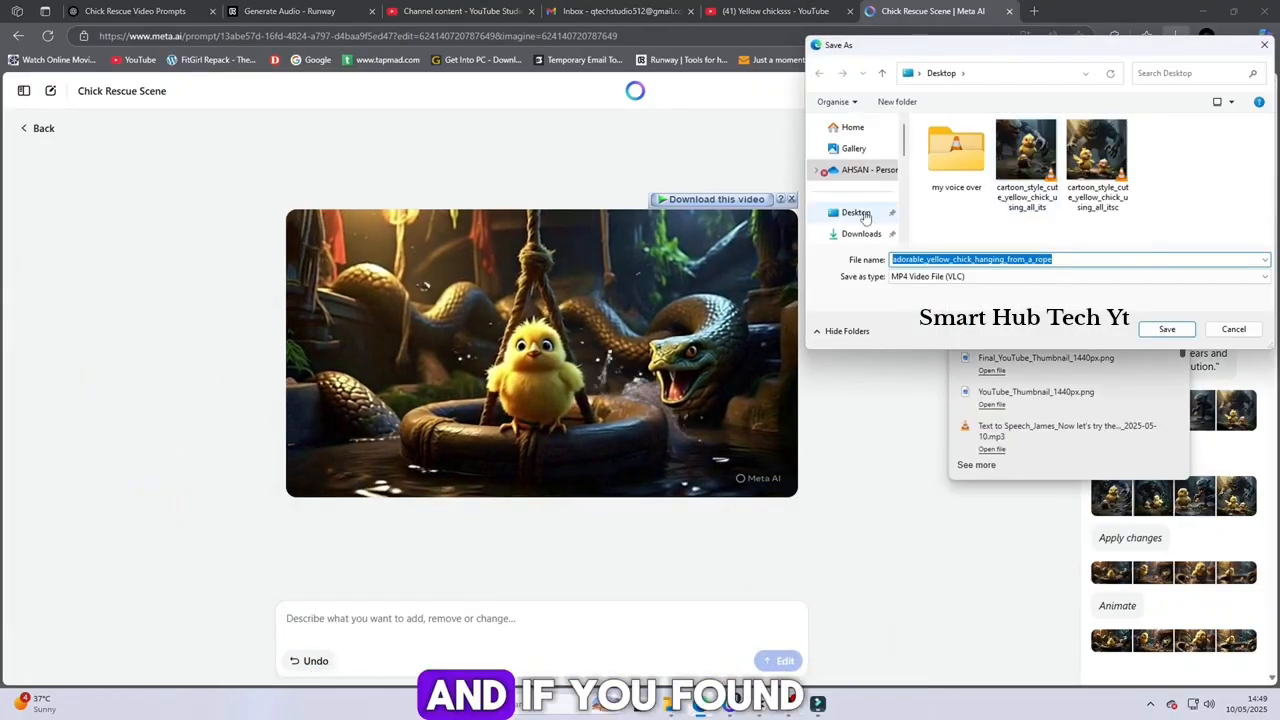
pyautogui.write('s')
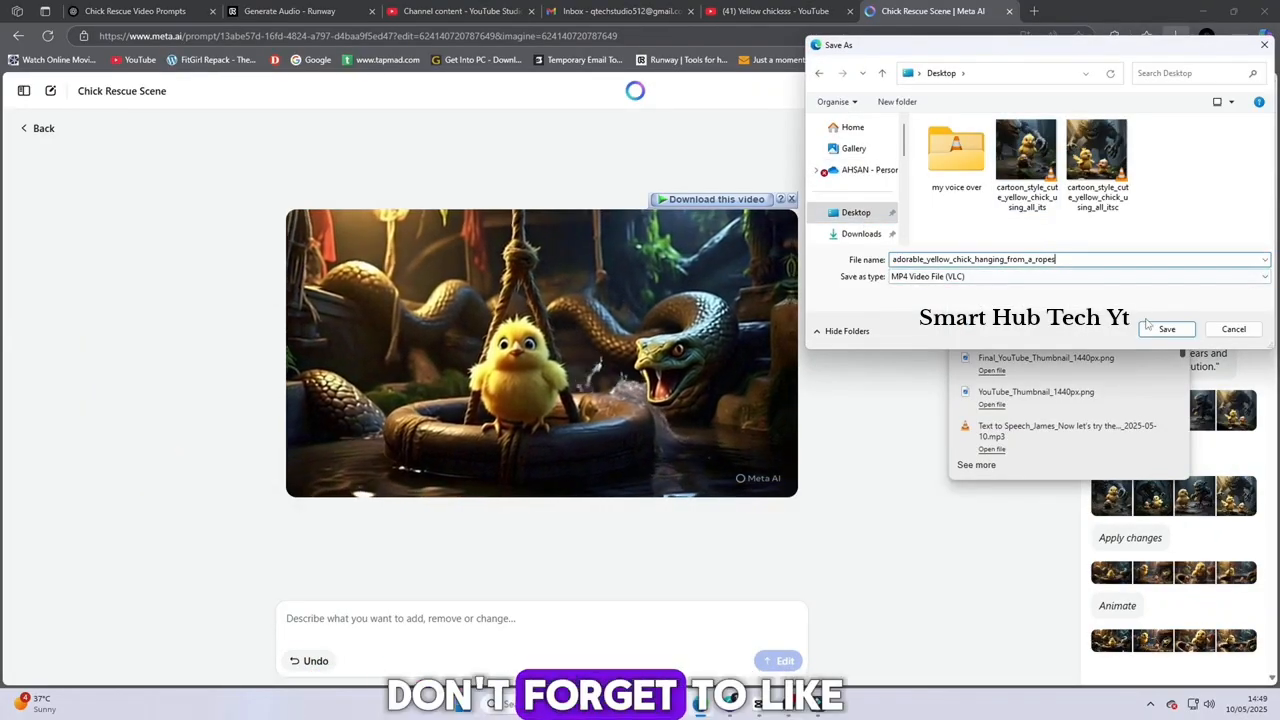
pyautogui.click(1167, 329)
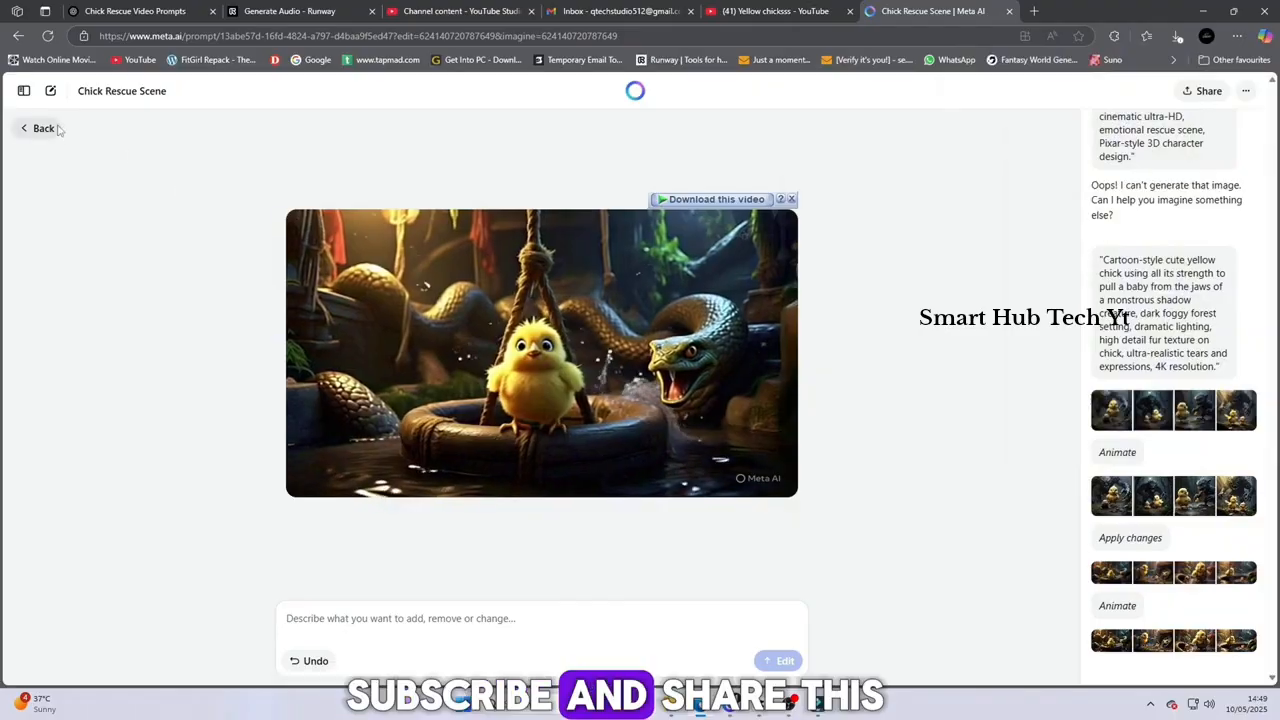
# Return to the image set, open the animated clip with the chick on the rope above the baby, and save it as a file
pyautogui.click(43, 128)
pyautogui.click(748, 458)
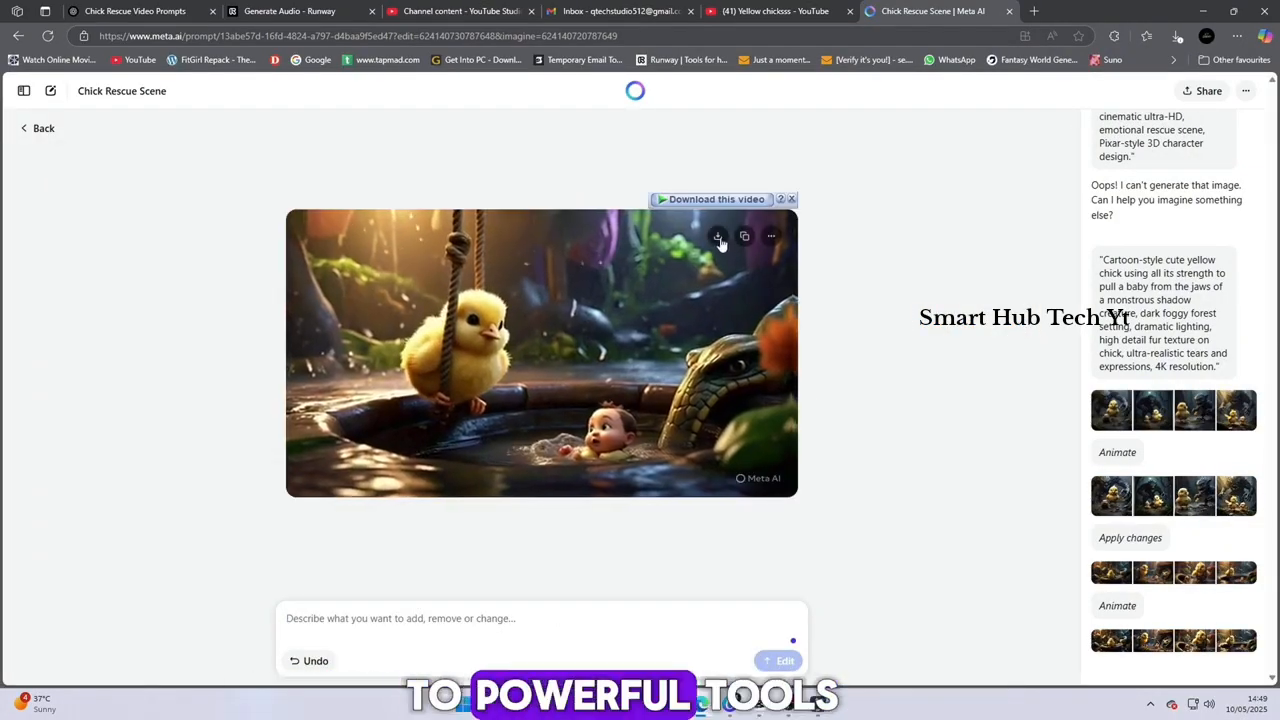
pyautogui.click(719, 237)
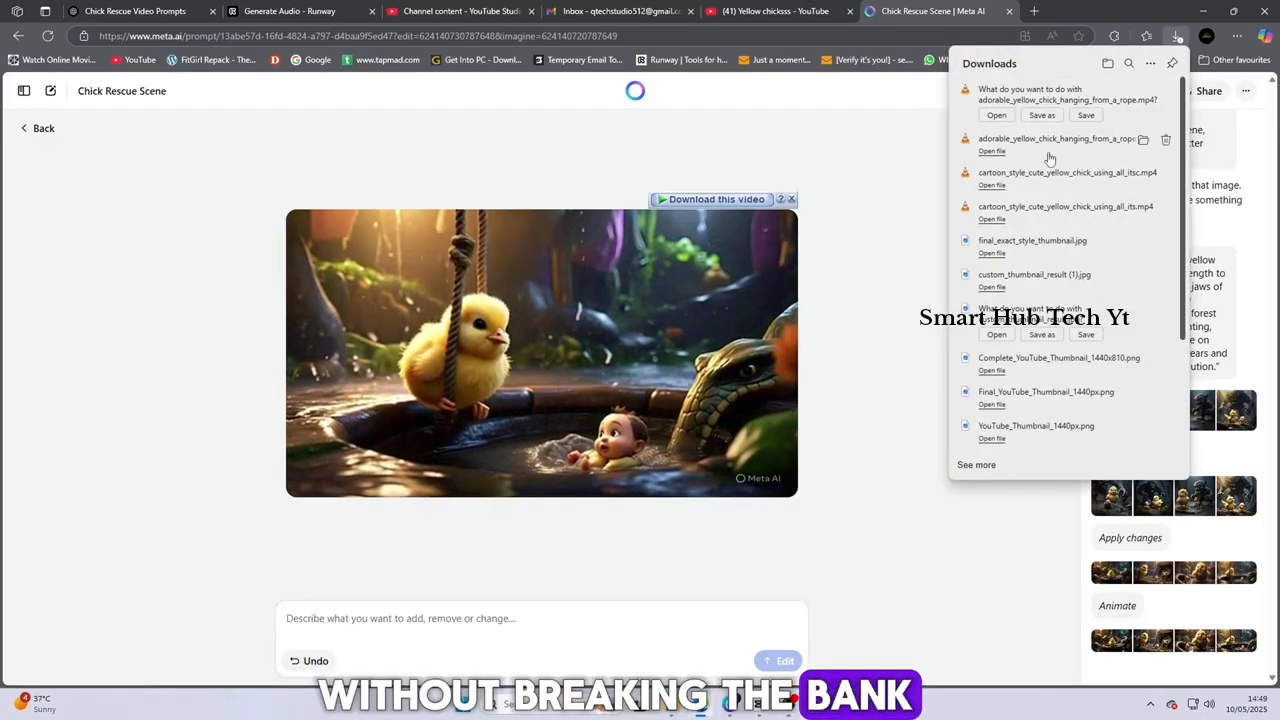
pyautogui.click(1044, 116)
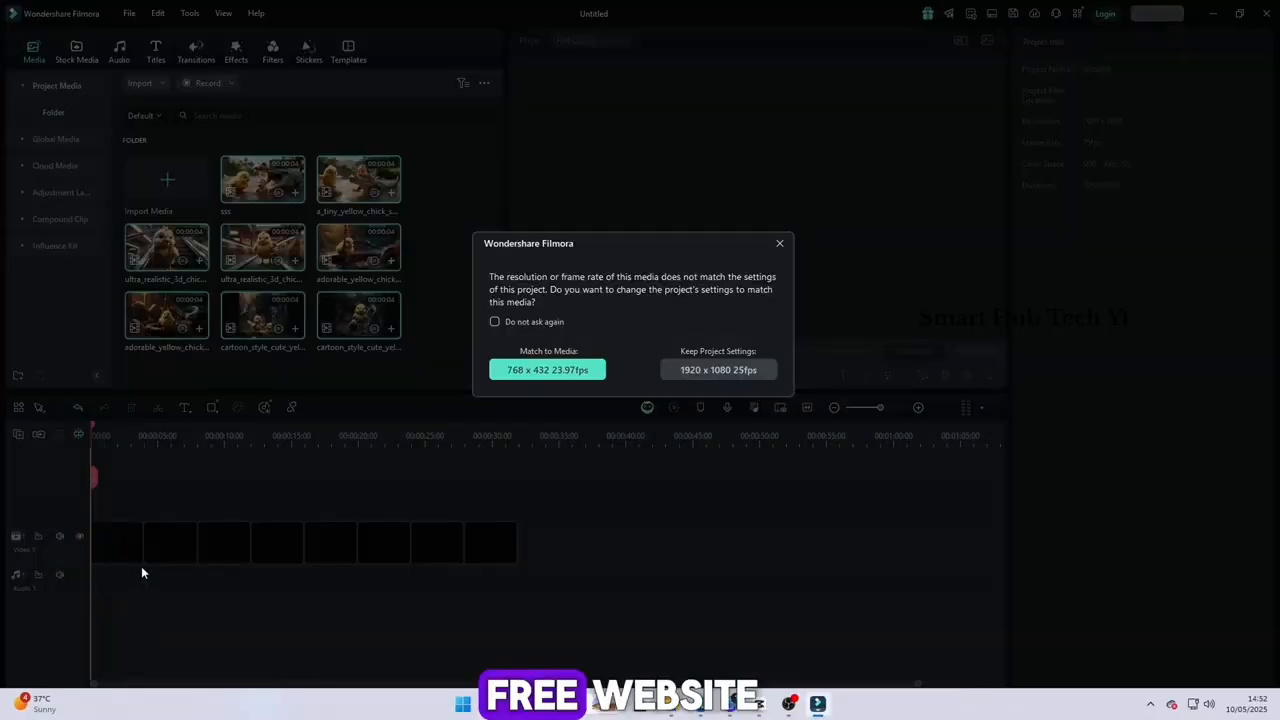
# In Filmora, match the project settings to the media at 768 x 432 and 23.97 fps, and scrub through the first clip
pyautogui.click(529, 378)
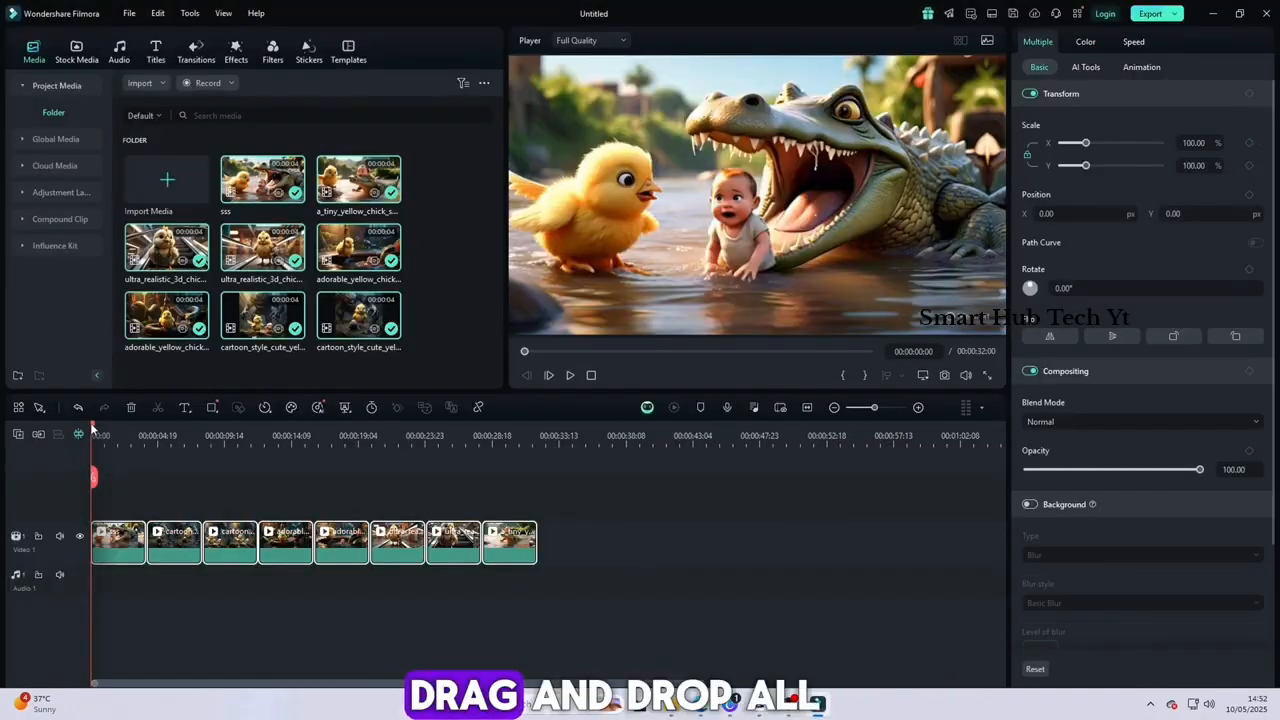
pyautogui.moveTo(93, 428); pyautogui.dragTo(133, 527)
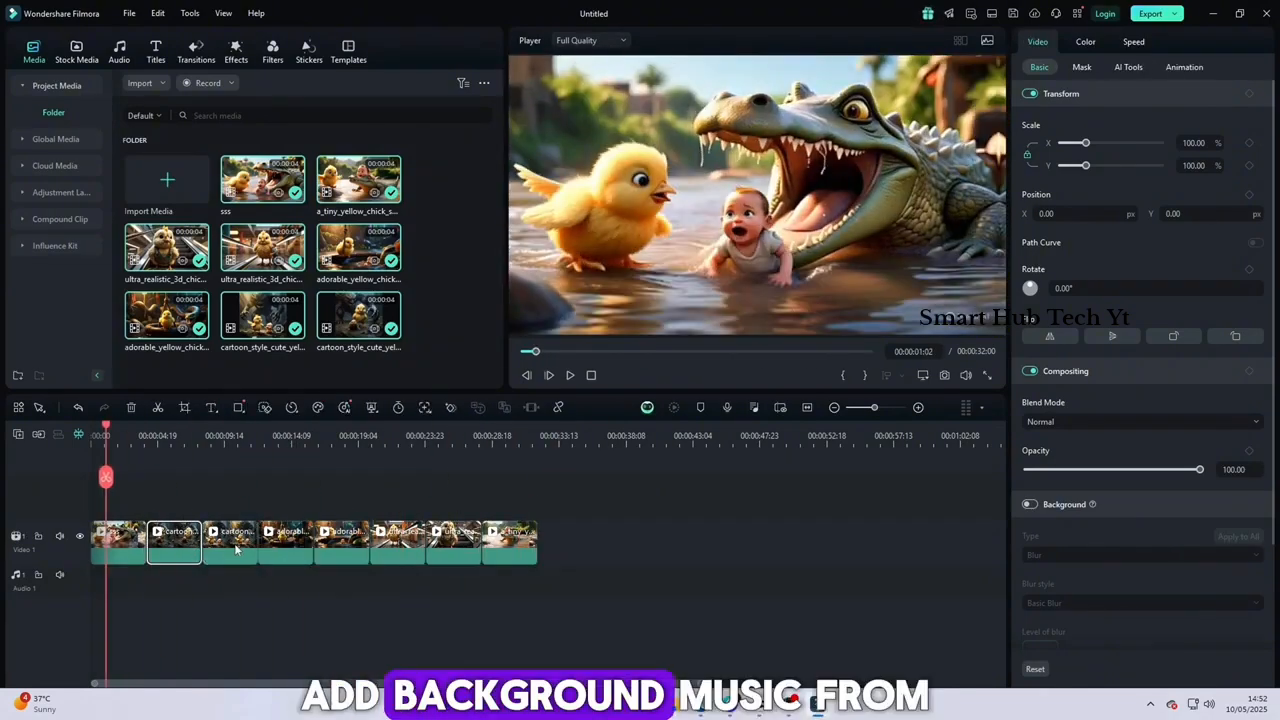
pyautogui.moveTo(106, 477); pyautogui.dragTo(2, 468)
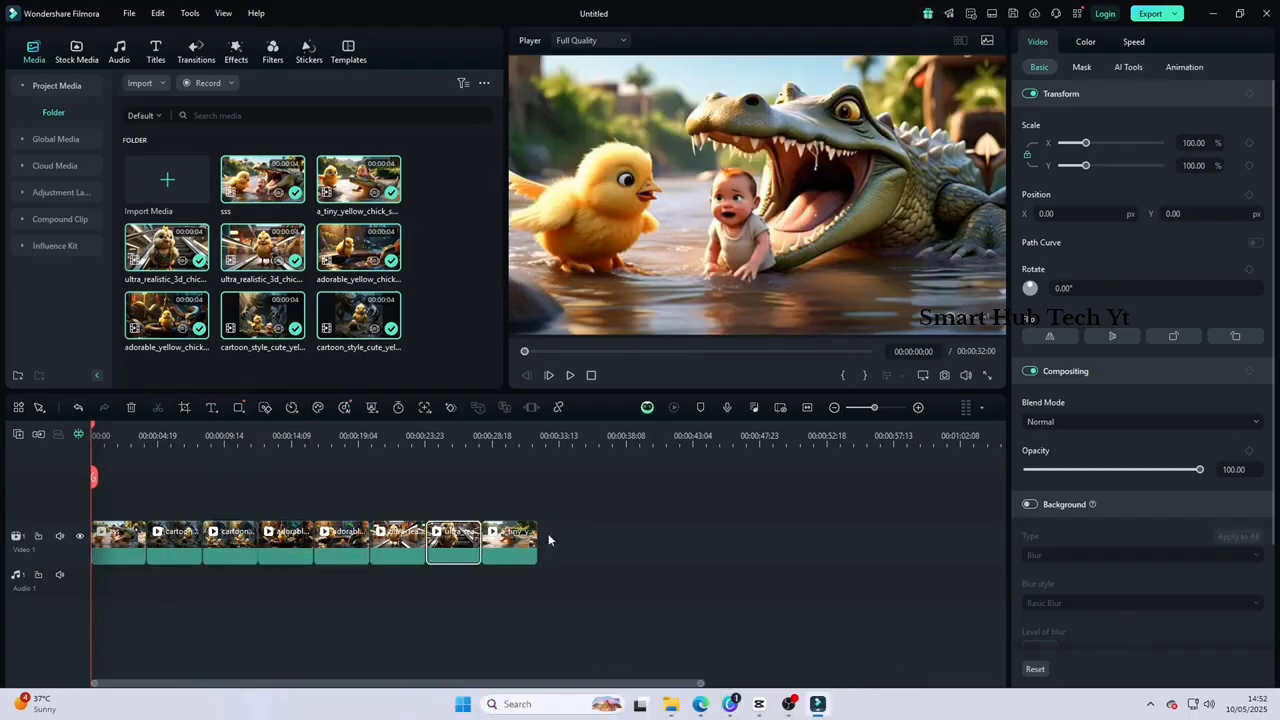
# Scale all the timeline clips together to about 120% and preview the sequence in full screen
pyautogui.moveTo(568, 512); pyautogui.dragTo(93, 621)
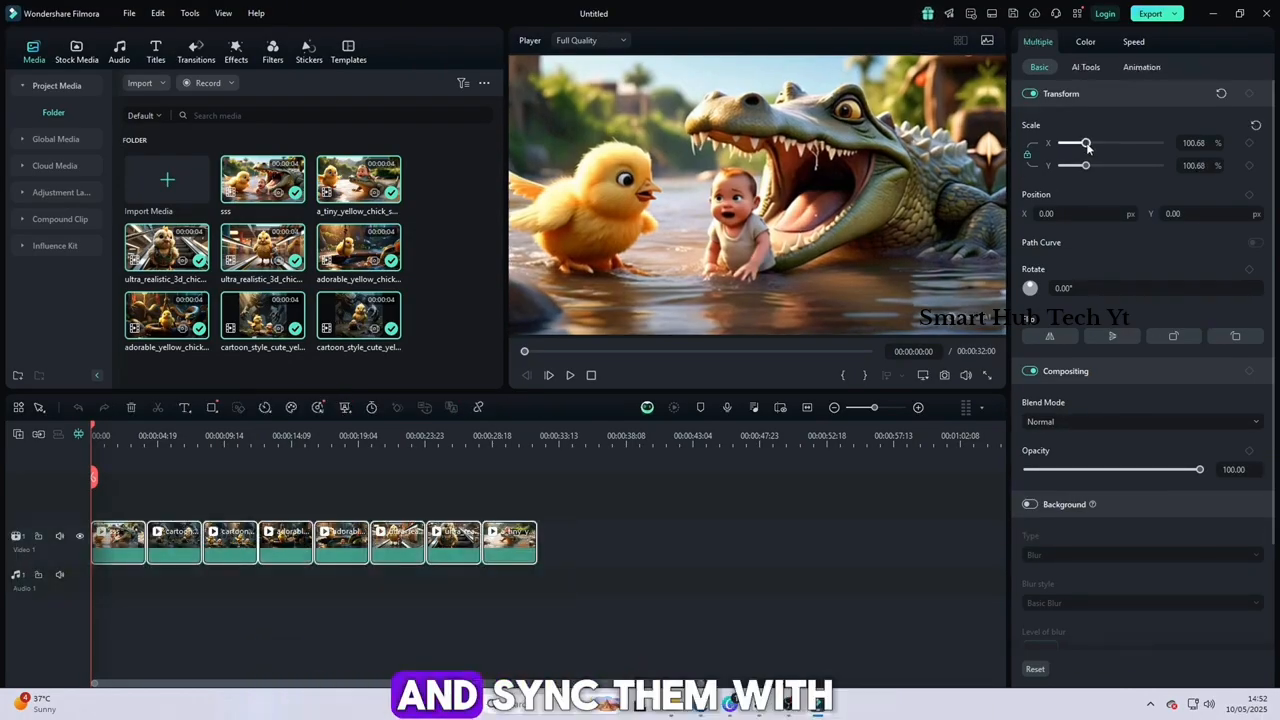
pyautogui.moveTo(1085, 143); pyautogui.dragTo(1092, 147)
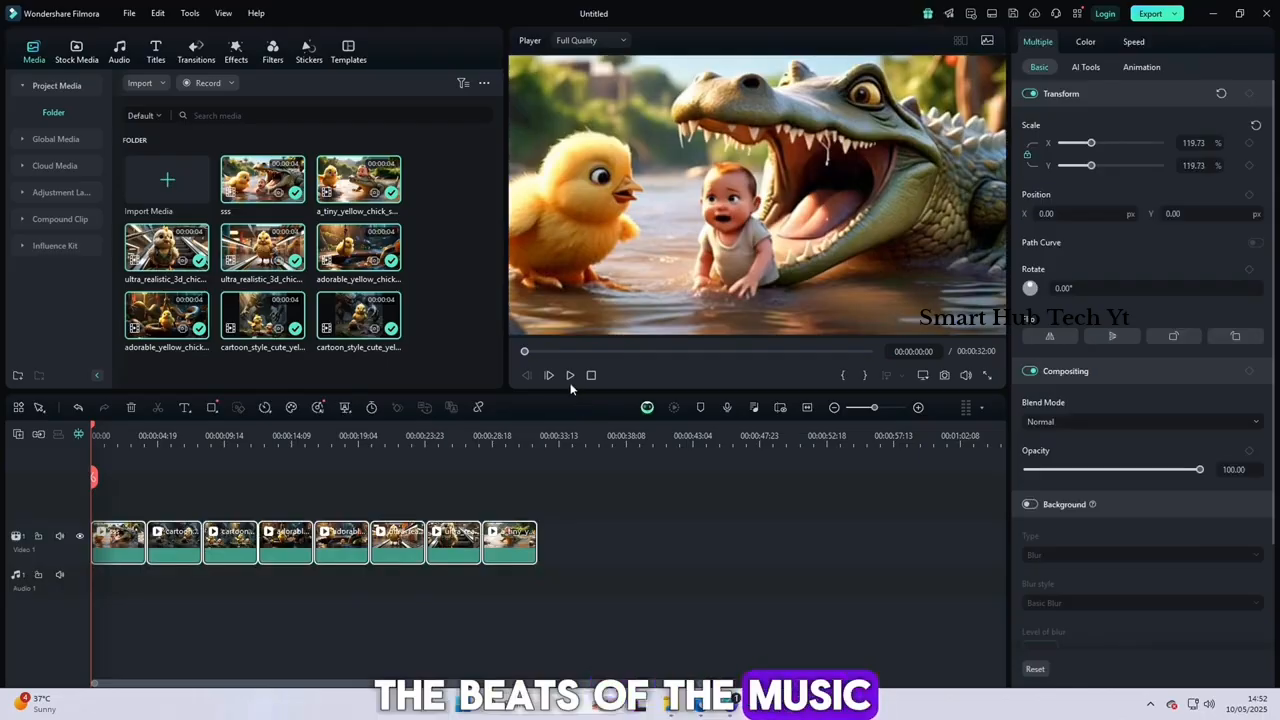
pyautogui.click(986, 377)
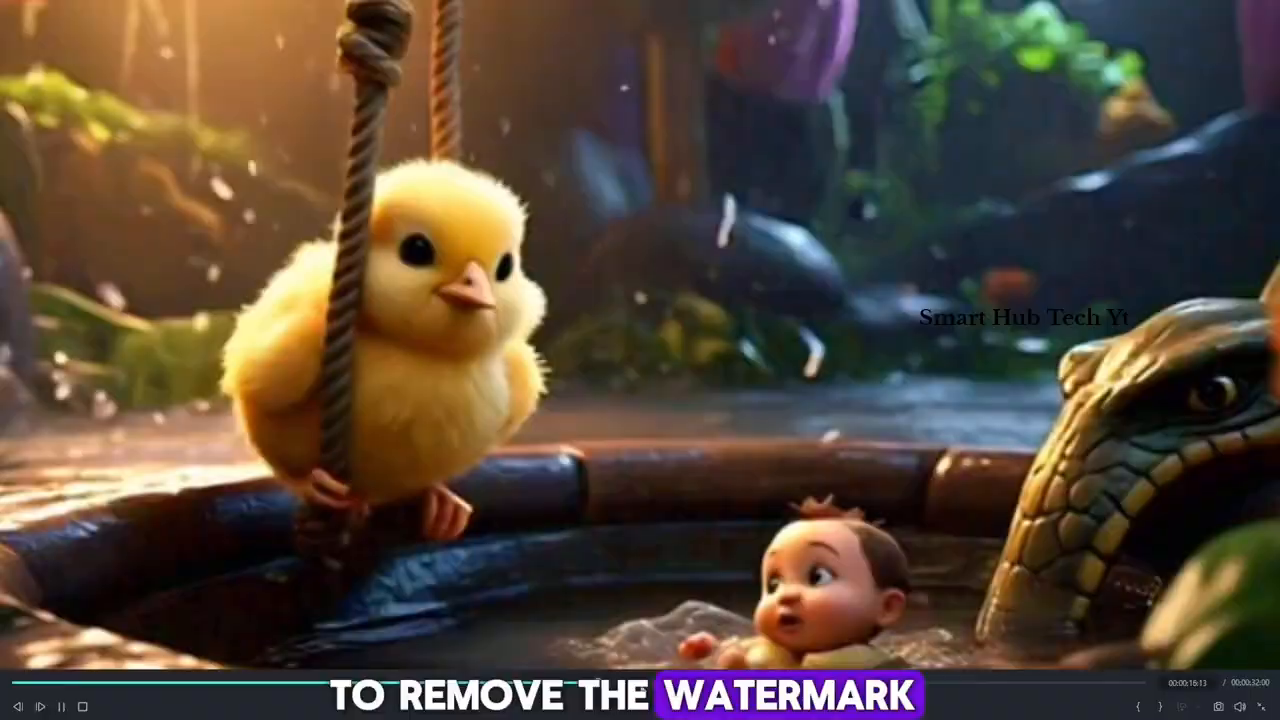
pyautogui.press('Escape')
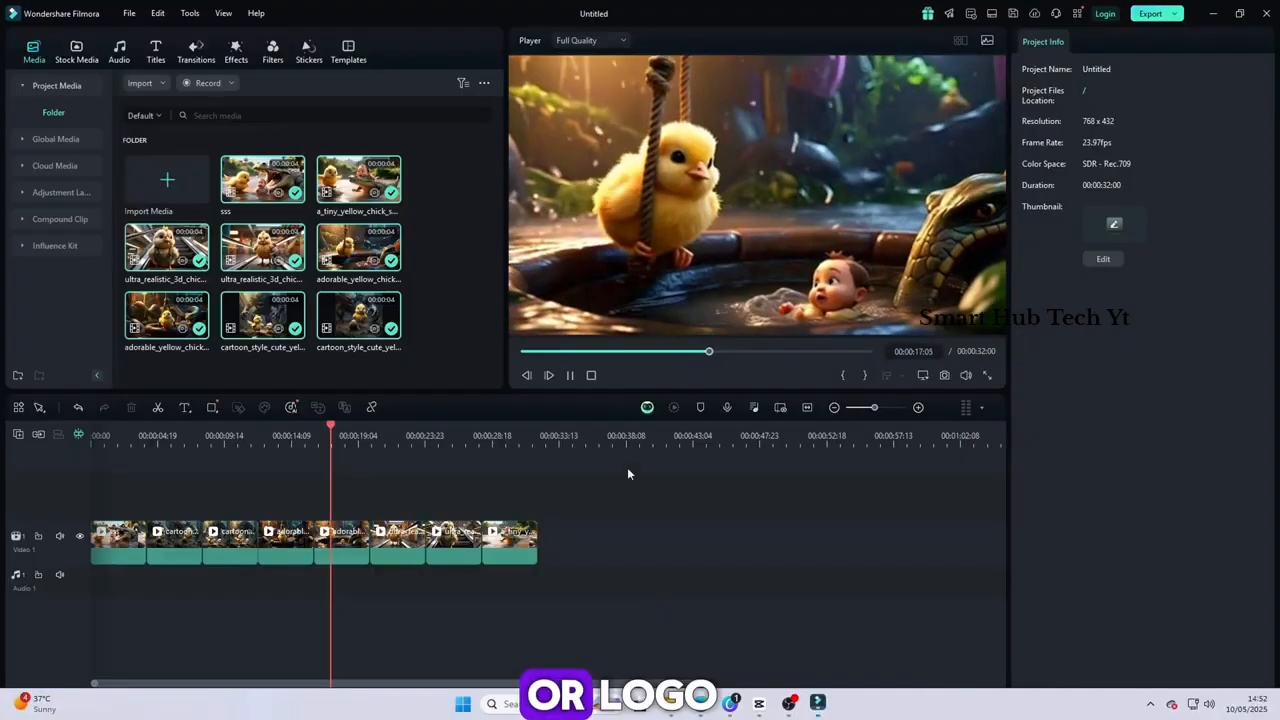
# Browse the trending effects and add the Cross Zoom transition between the clips along the video track
pyautogui.click(230, 60)
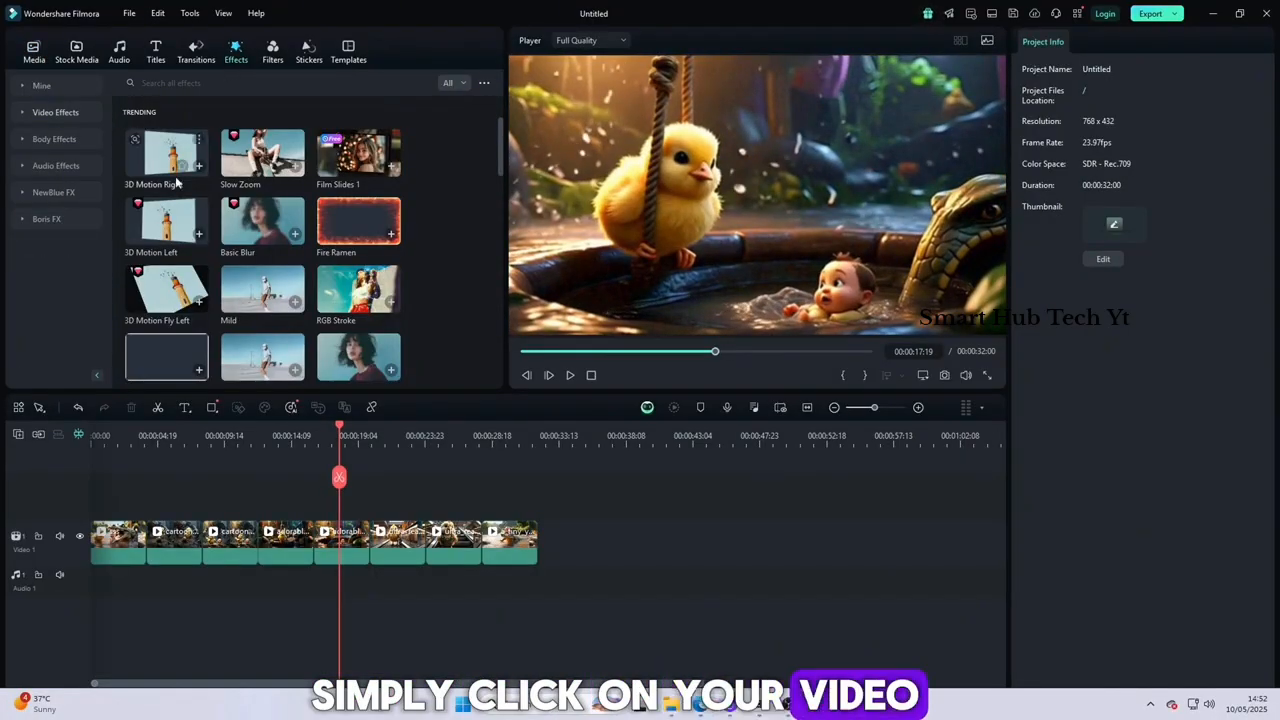
pyautogui.scroll(-3, 262, 250)
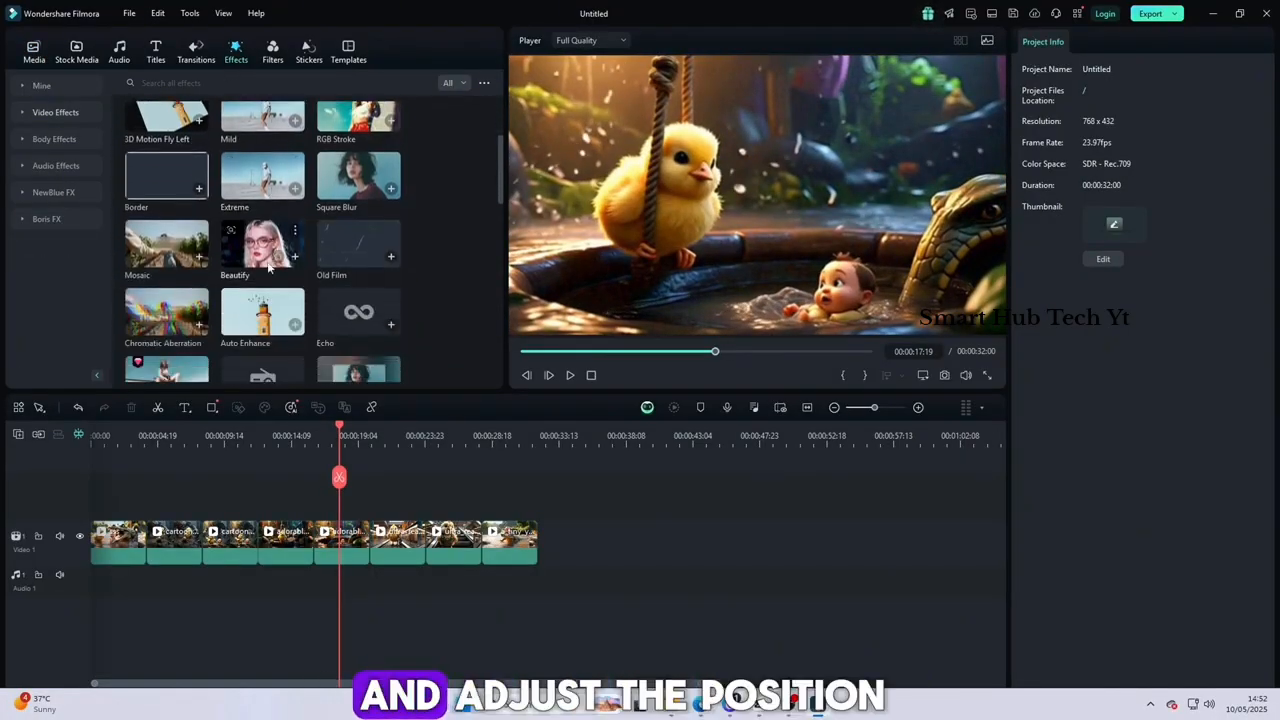
pyautogui.click(203, 58)
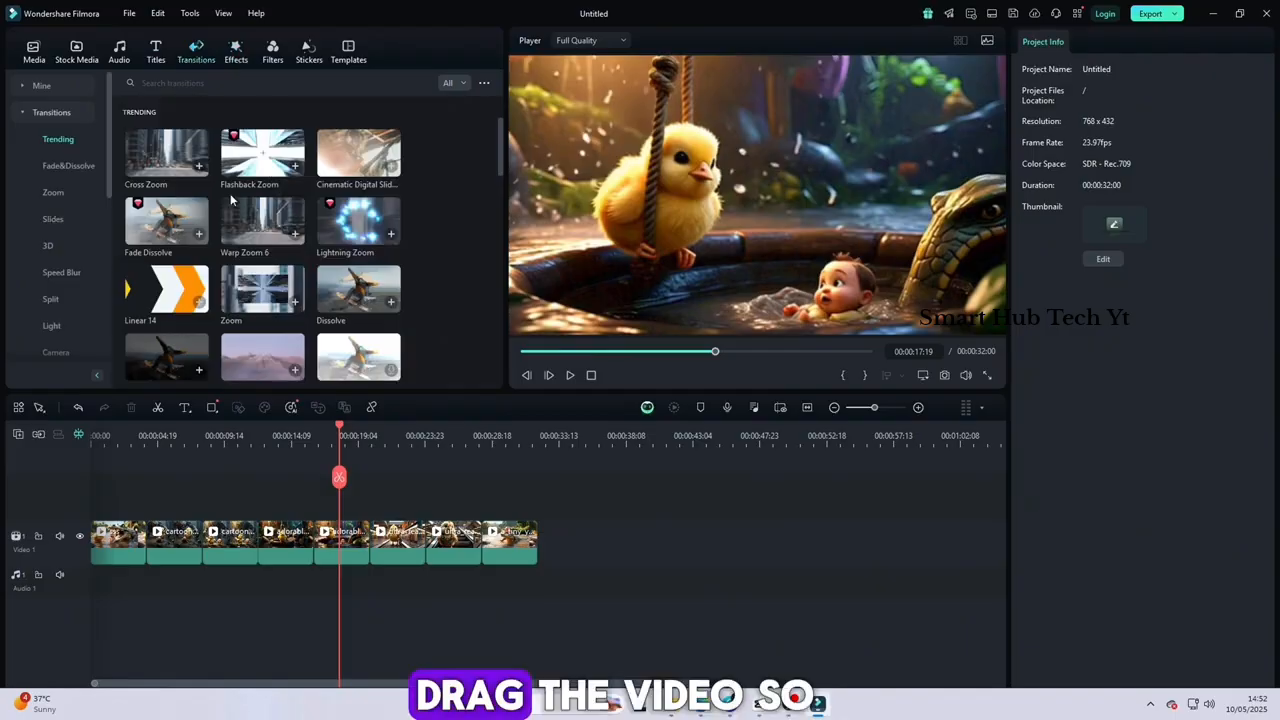
pyautogui.moveTo(142, 541); pyautogui.dragTo(146, 541)
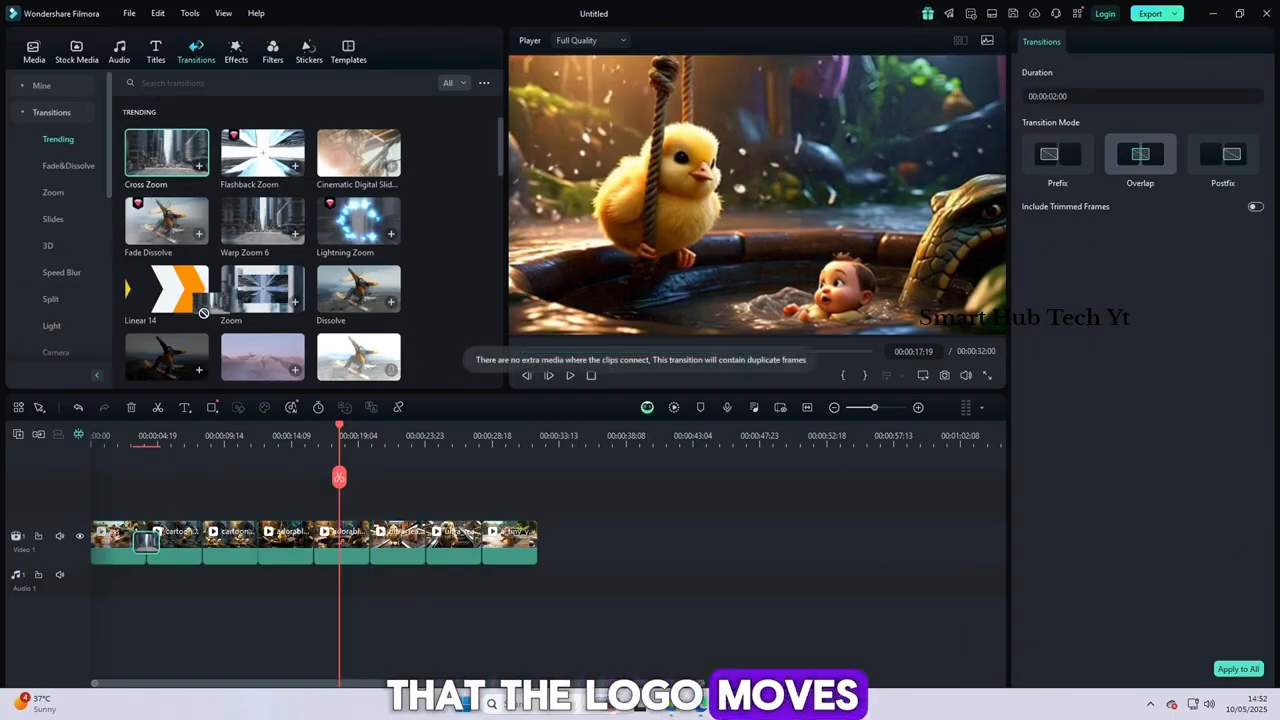
pyautogui.moveTo(163, 152); pyautogui.dragTo(255, 530)
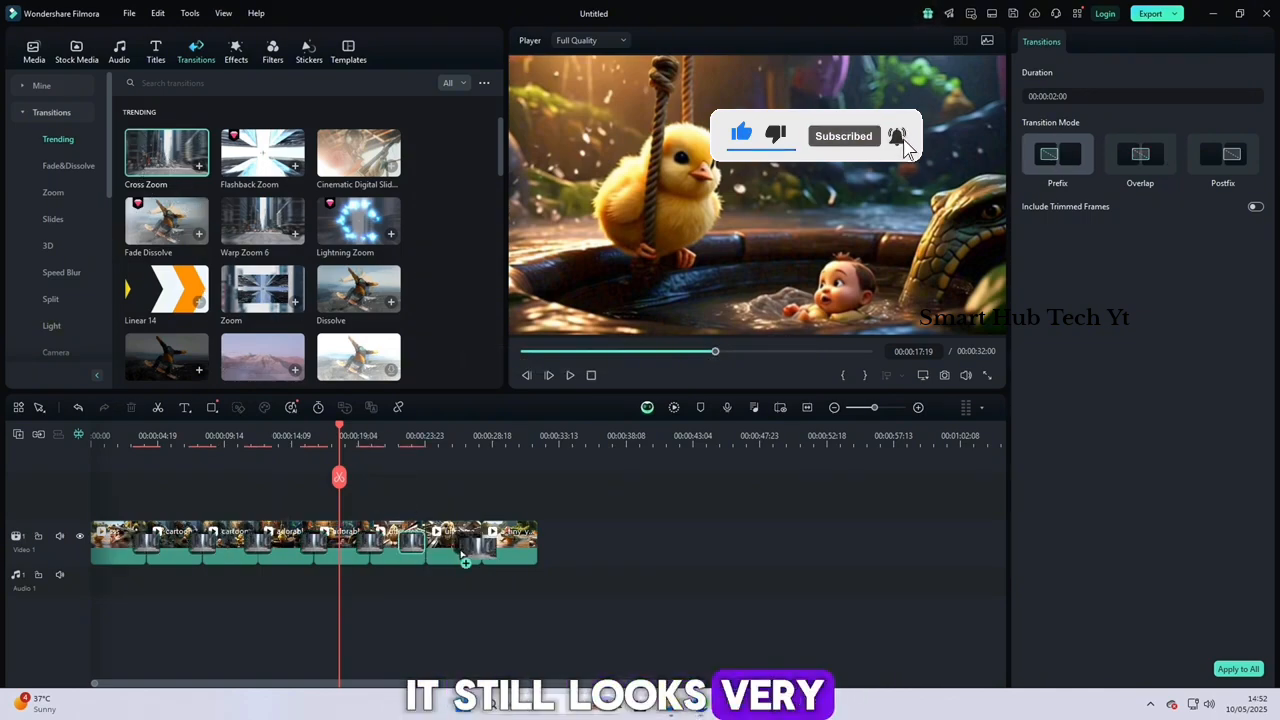
pyautogui.moveTo(462, 552); pyautogui.dragTo(466, 548)
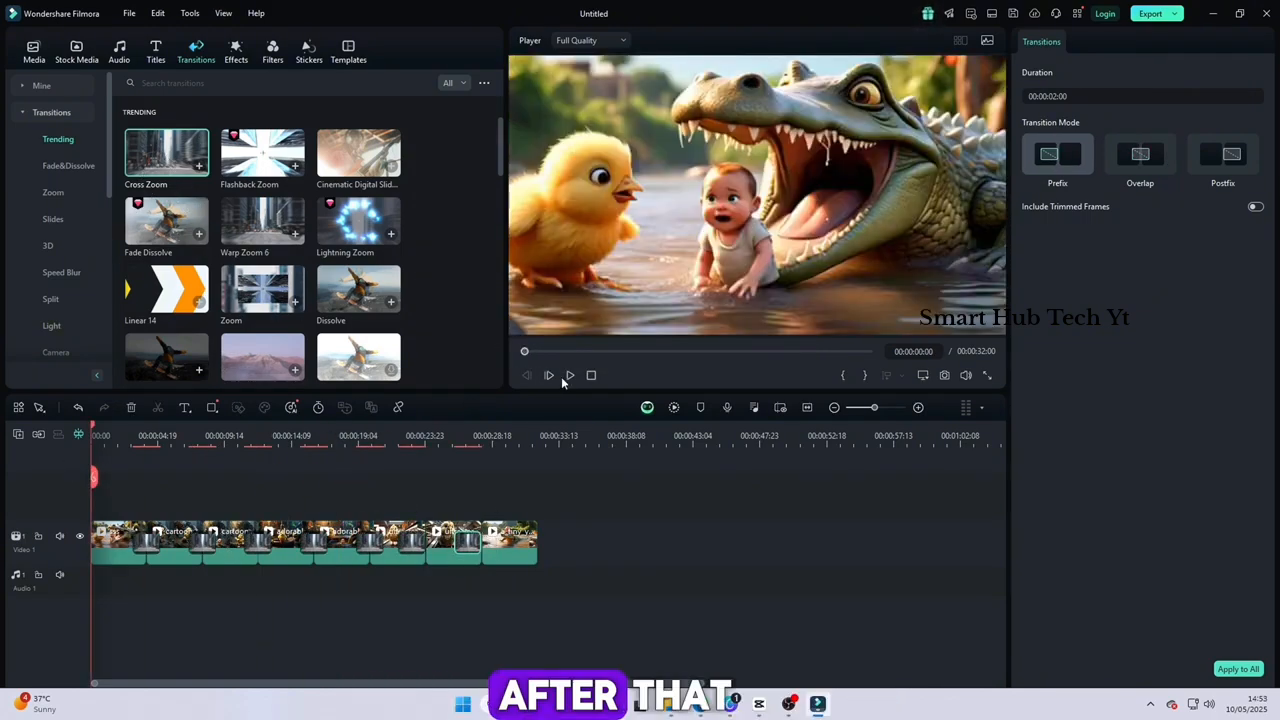
# Play the sequence from the start to check the transitions, and look through the Basic, Shake and Zoom video effects
pyautogui.click(564, 375)
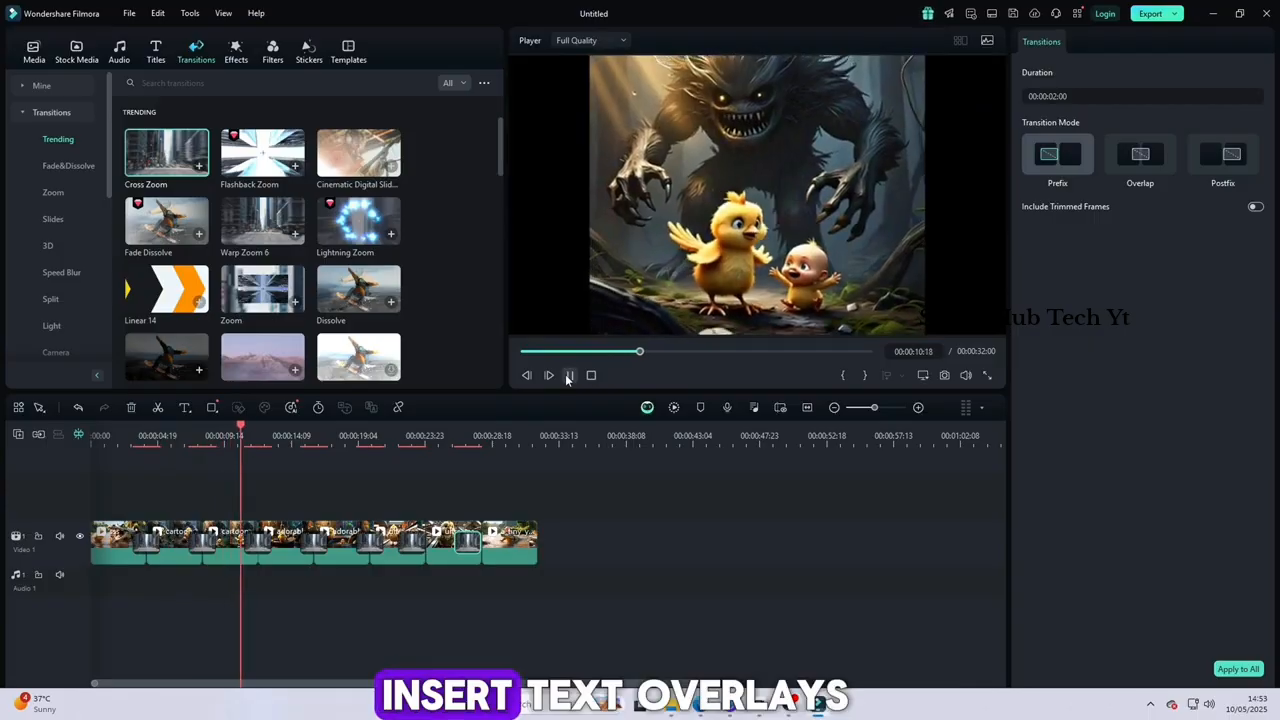
pyautogui.click(567, 375)
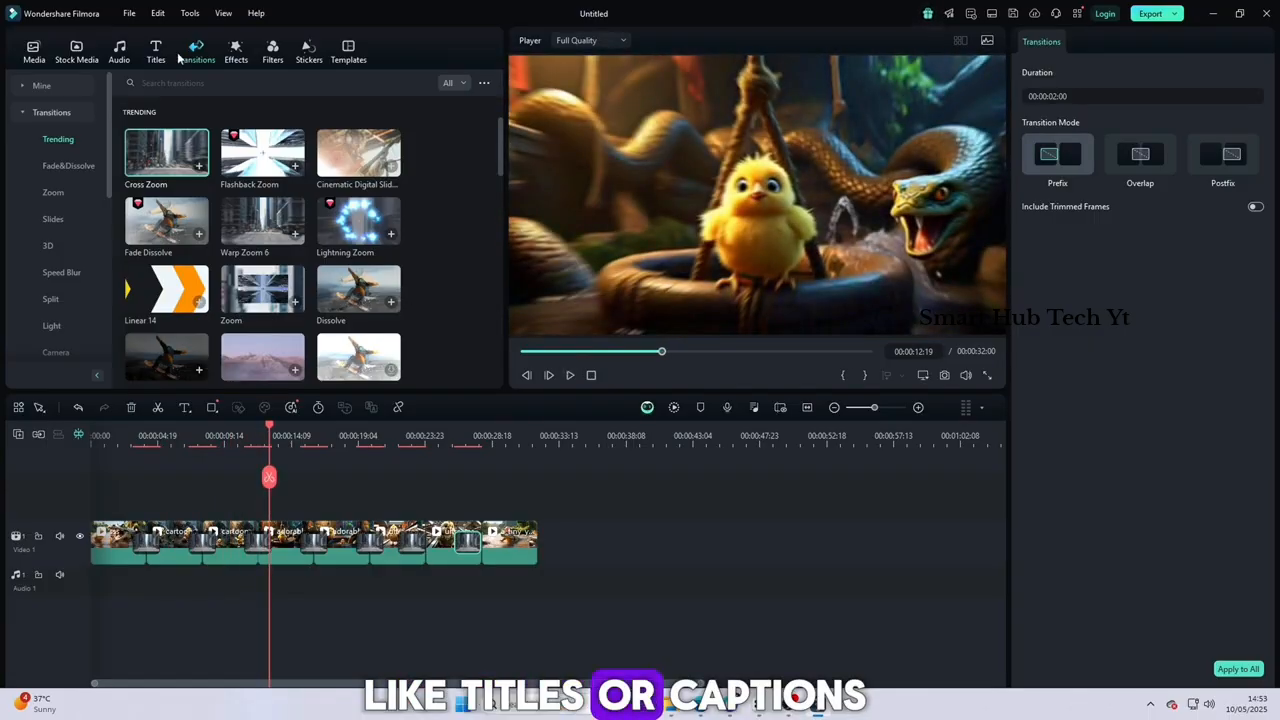
pyautogui.click(236, 52)
pyautogui.click(51, 166)
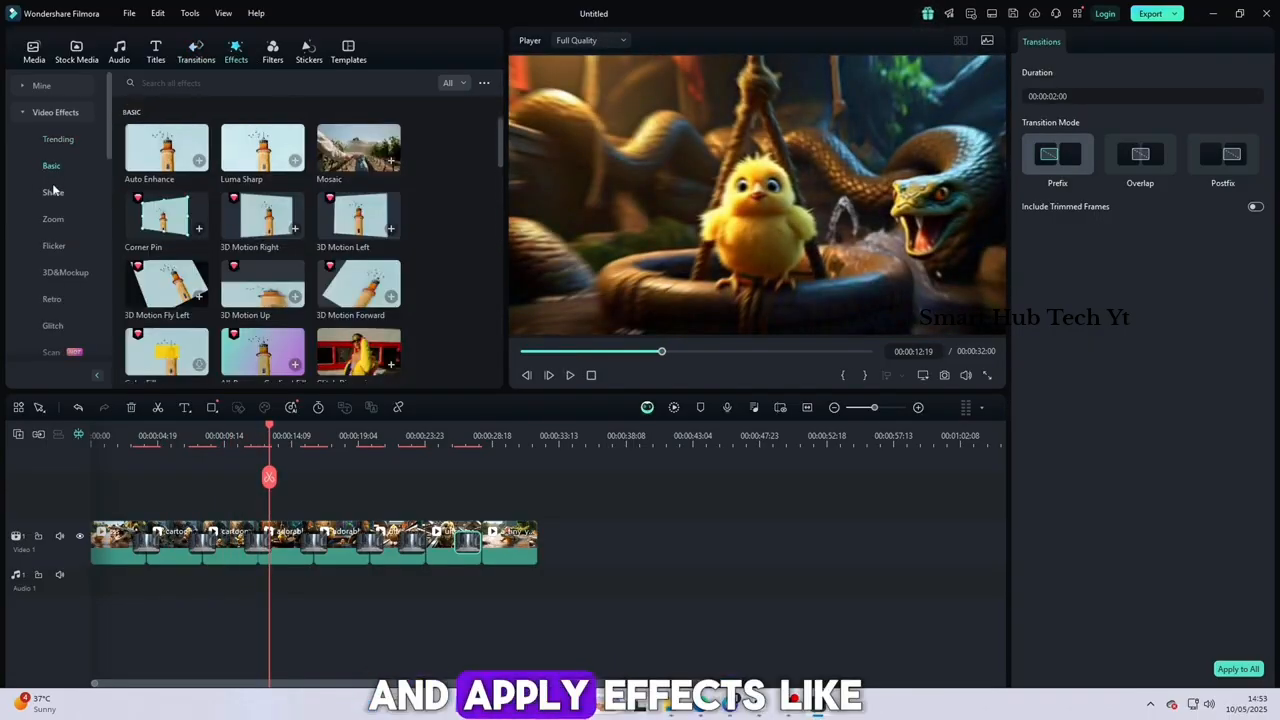
pyautogui.click(53, 193)
pyautogui.click(54, 220)
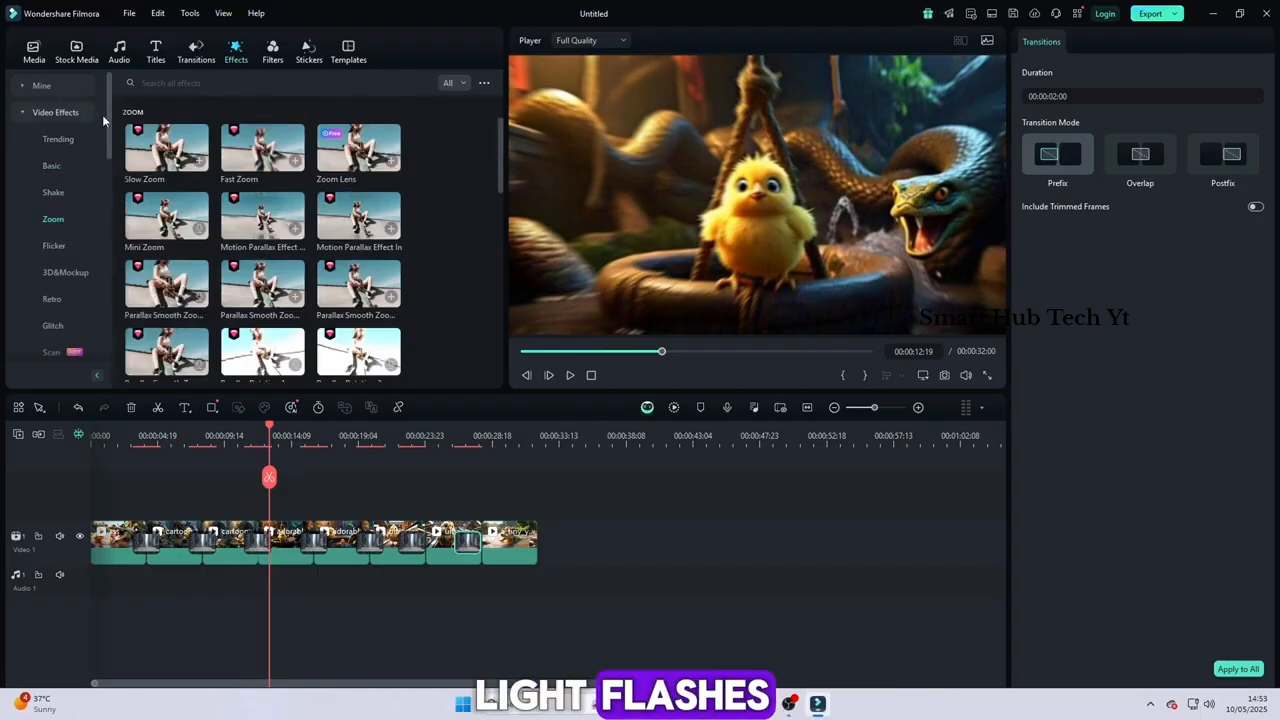
# Download the Big Title Pack Title 01 title and place it on a track above the first clip at the start of the timeline
pyautogui.click(155, 55)
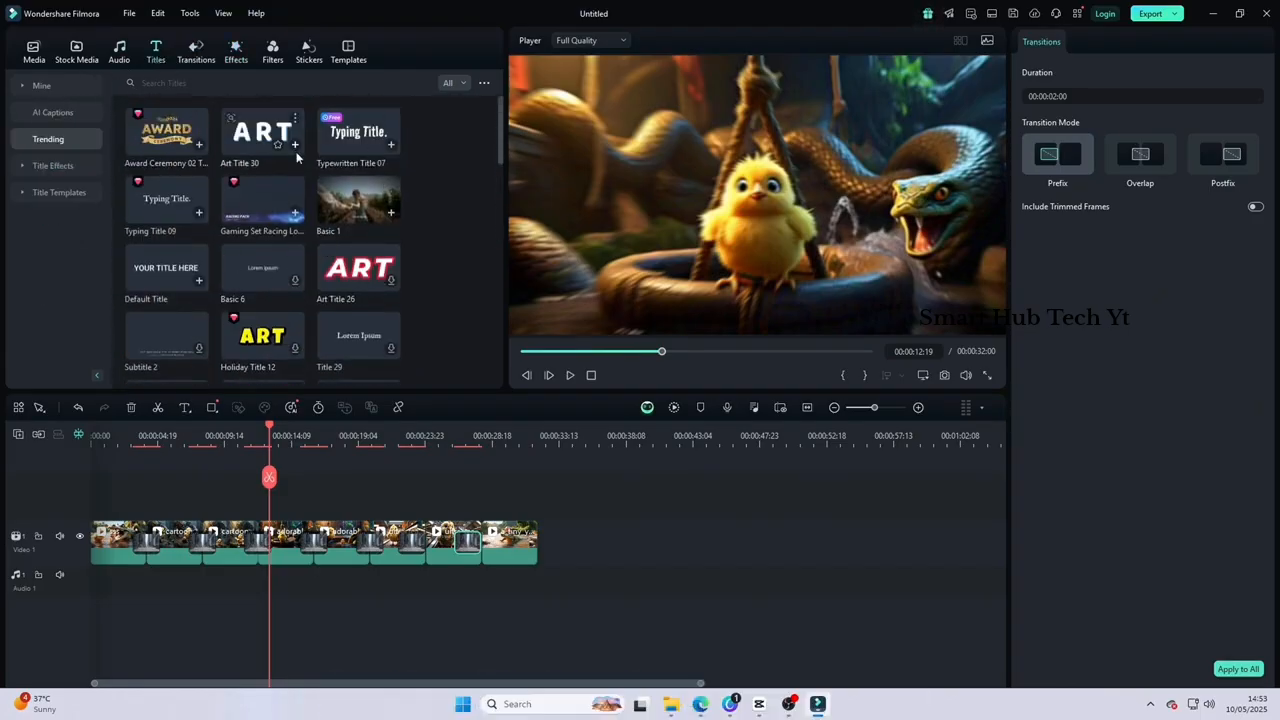
pyautogui.scroll(-2, 270, 190)
pyautogui.scroll(2, 220, 230)
pyautogui.scroll(-3, 197, 254)
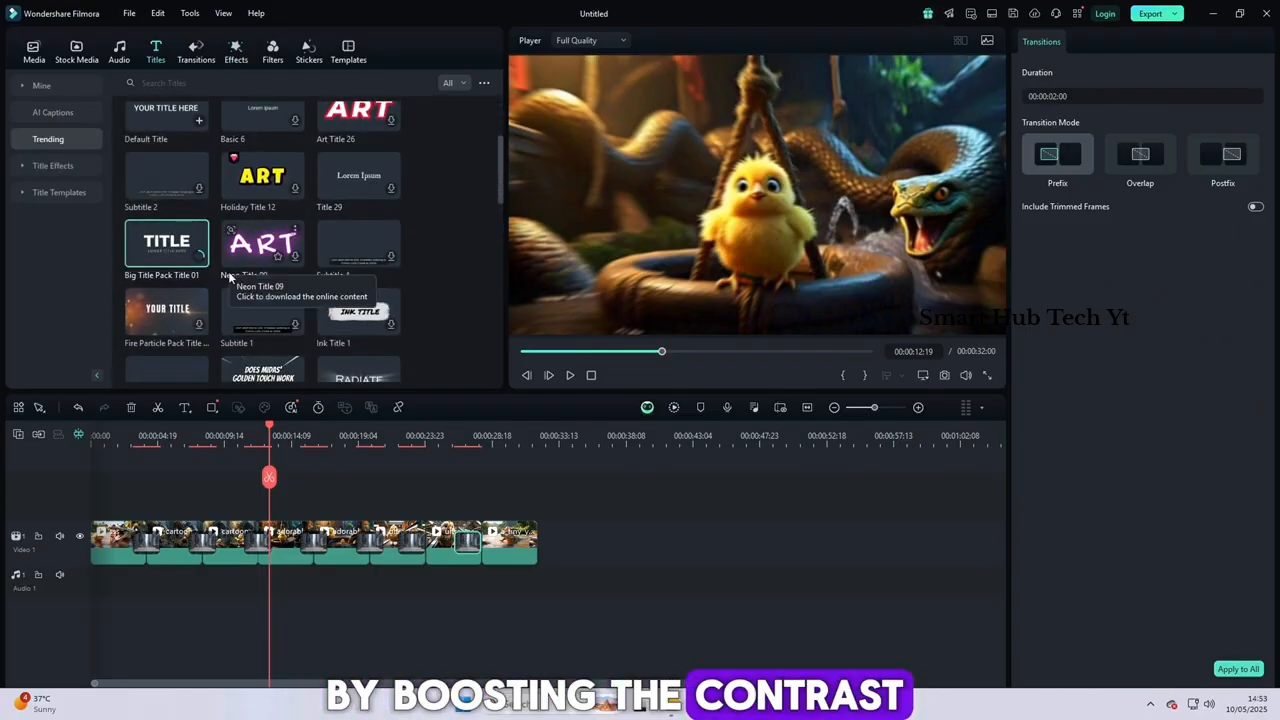
pyautogui.click(182, 257)
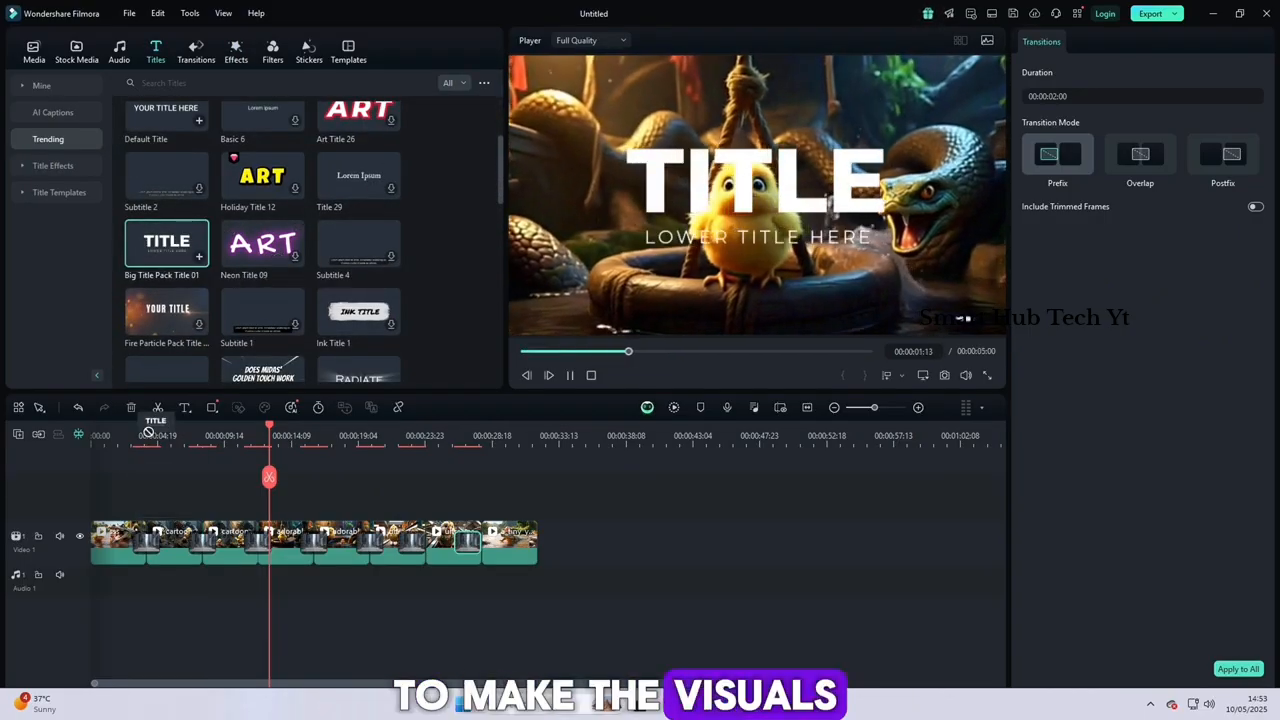
pyautogui.moveTo(165, 260); pyautogui.dragTo(115, 493)
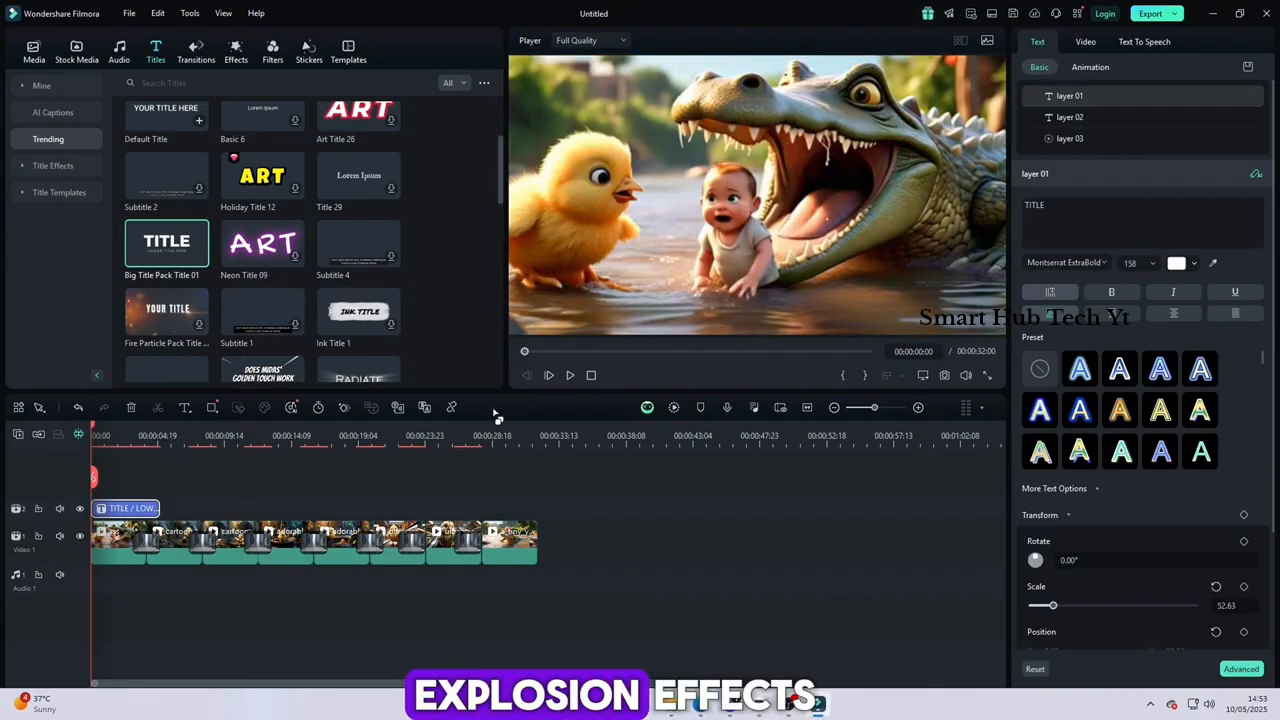
# Play the opening until the title shows and change its main text to "Duck Style"
pyautogui.click(569, 375)
pyautogui.click(569, 375)
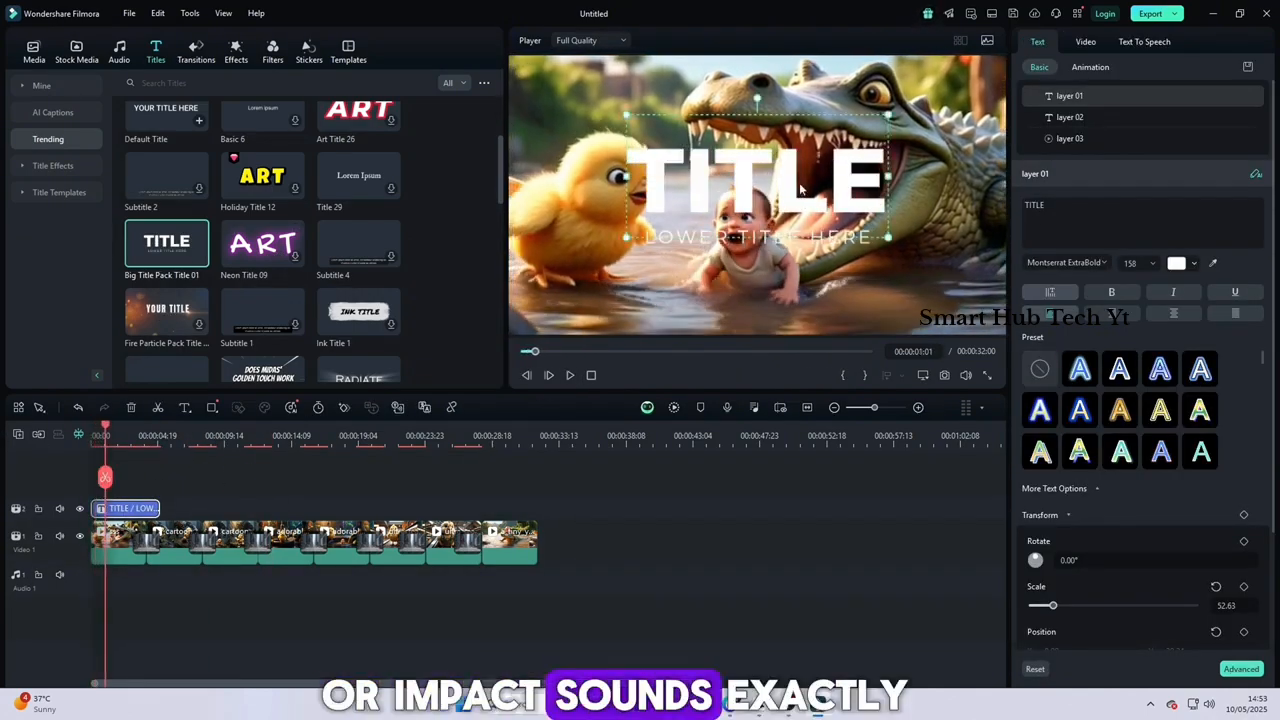
pyautogui.doubleClick(683, 195)
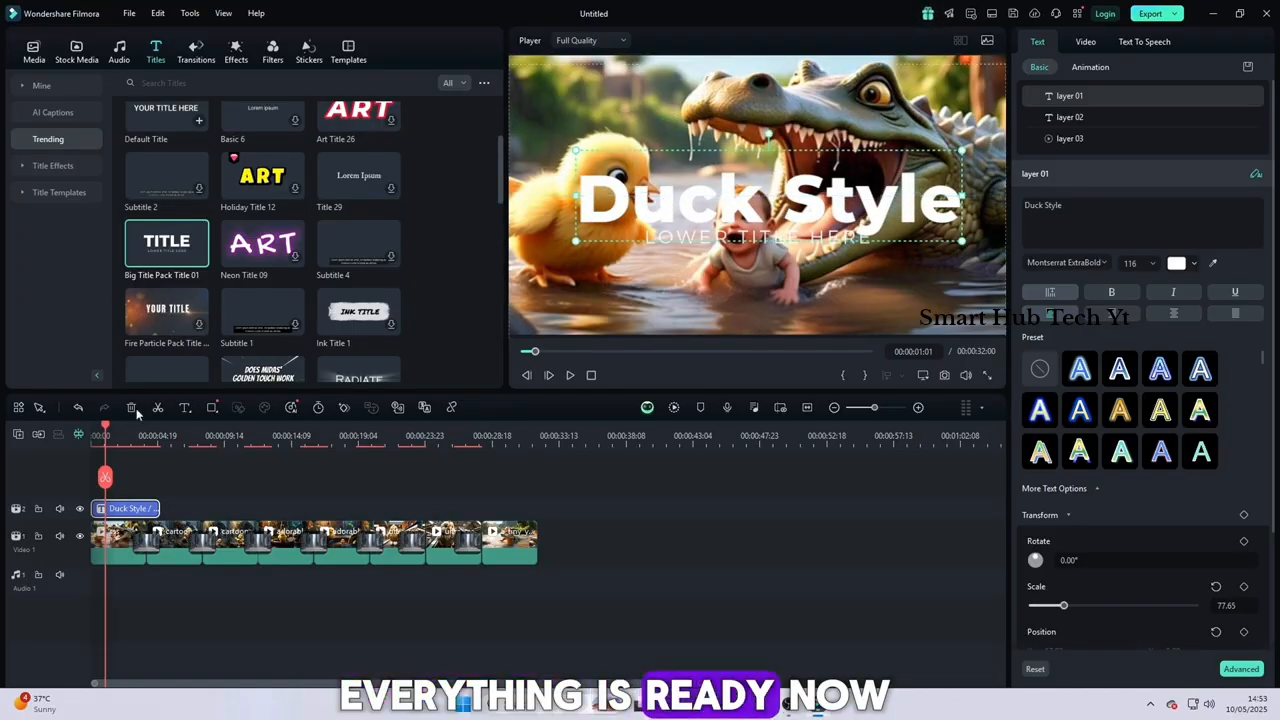
# Play the titled video in full screen from near the start to check the edit, and return to the editor
pyautogui.click(526, 377)
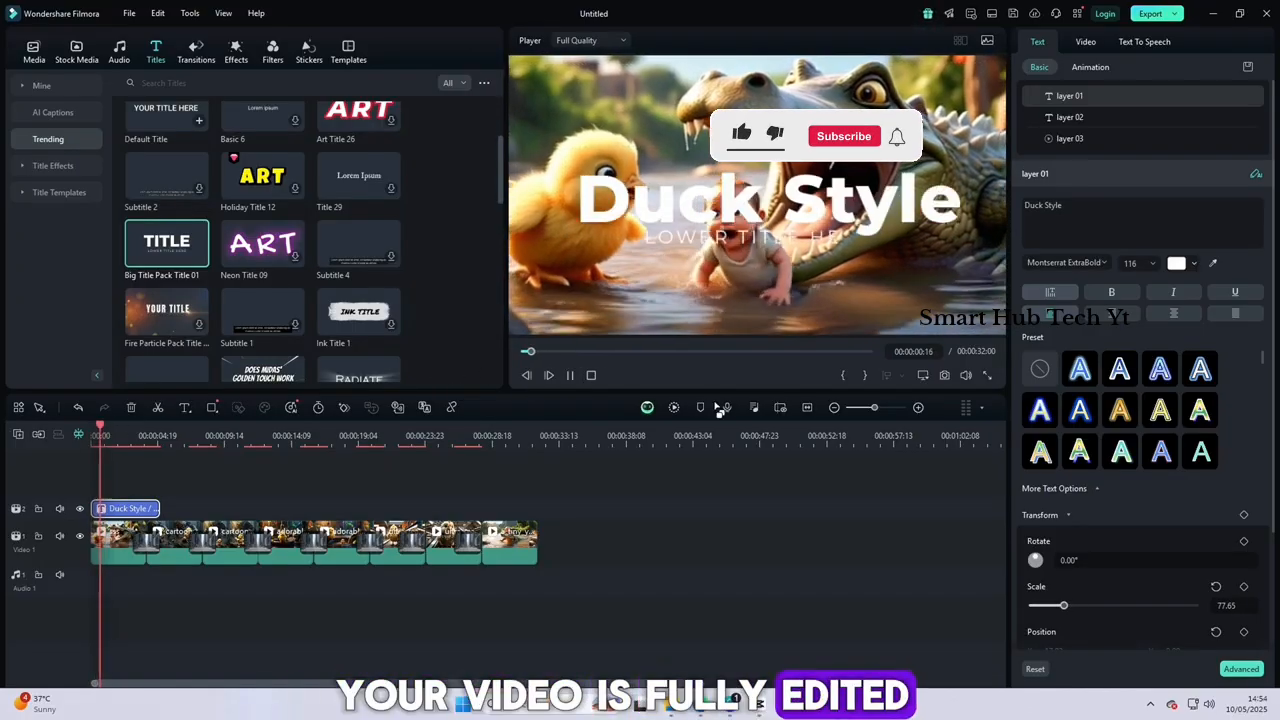
pyautogui.click(987, 375)
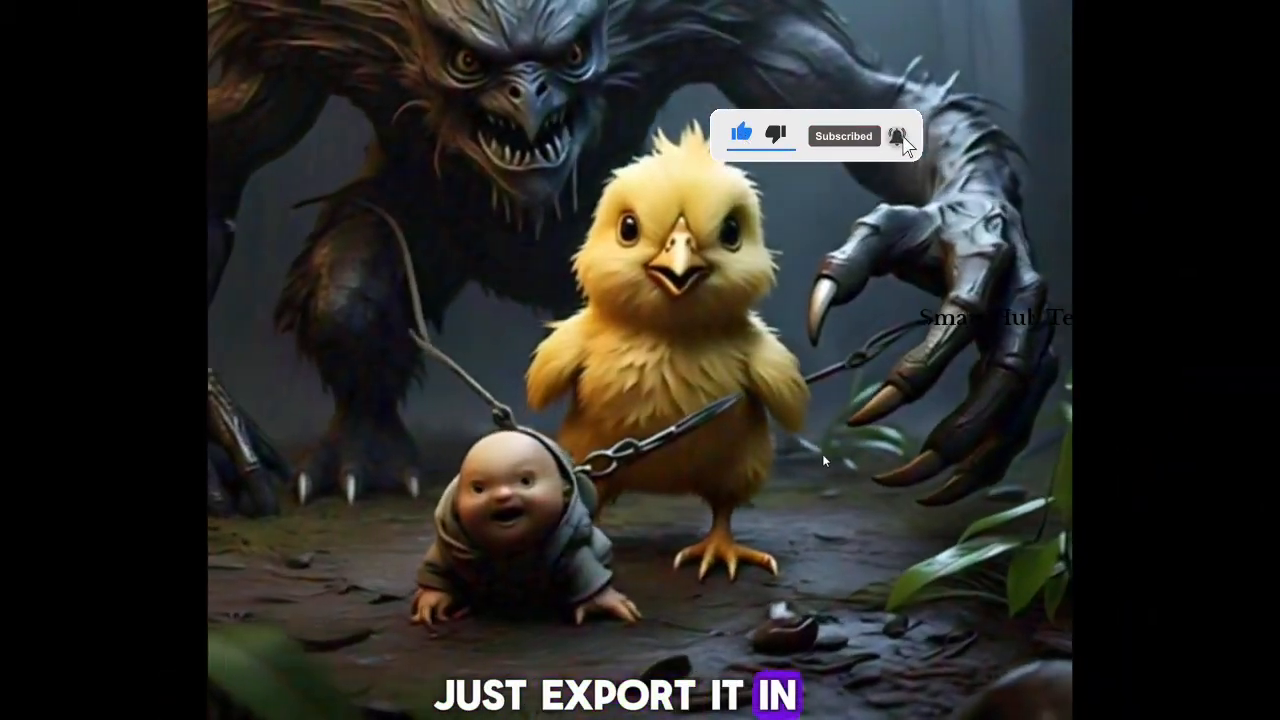
pyautogui.press('Escape')
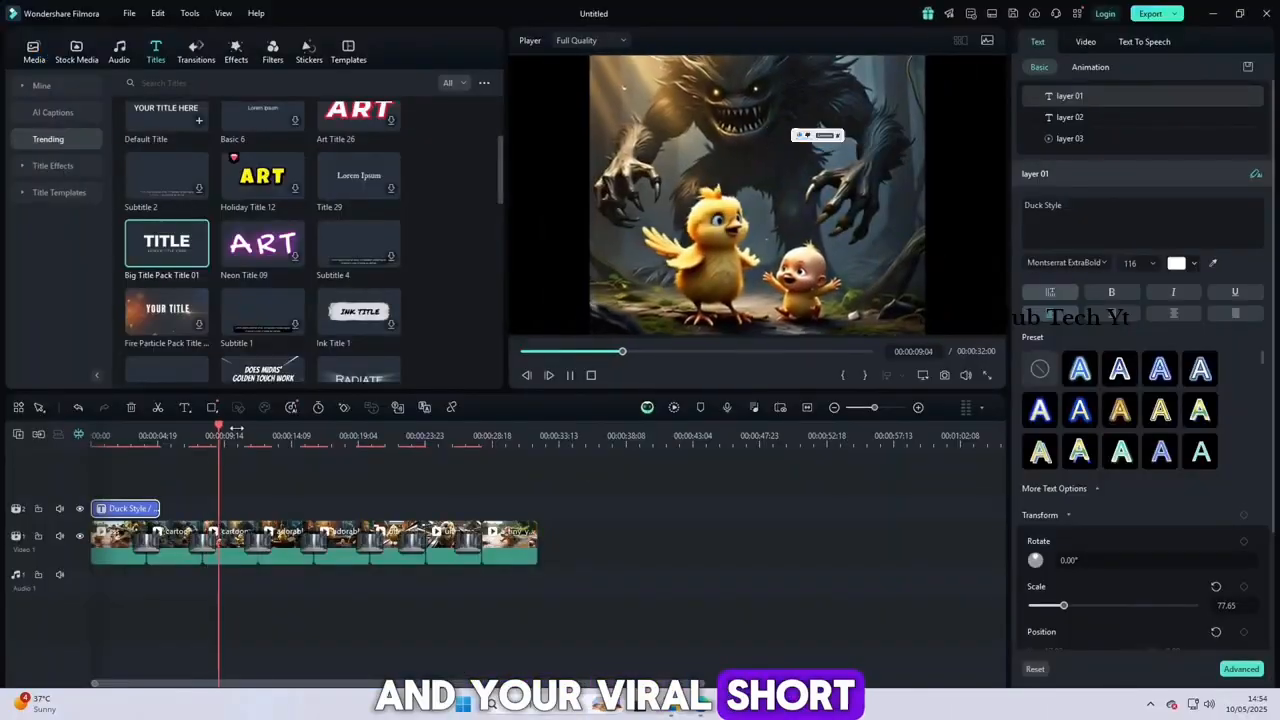
# Pause playback in the third clip's monster scene and open the export settings for the project
pyautogui.moveTo(220, 429); pyautogui.dragTo(233, 553)
pyautogui.press('space')
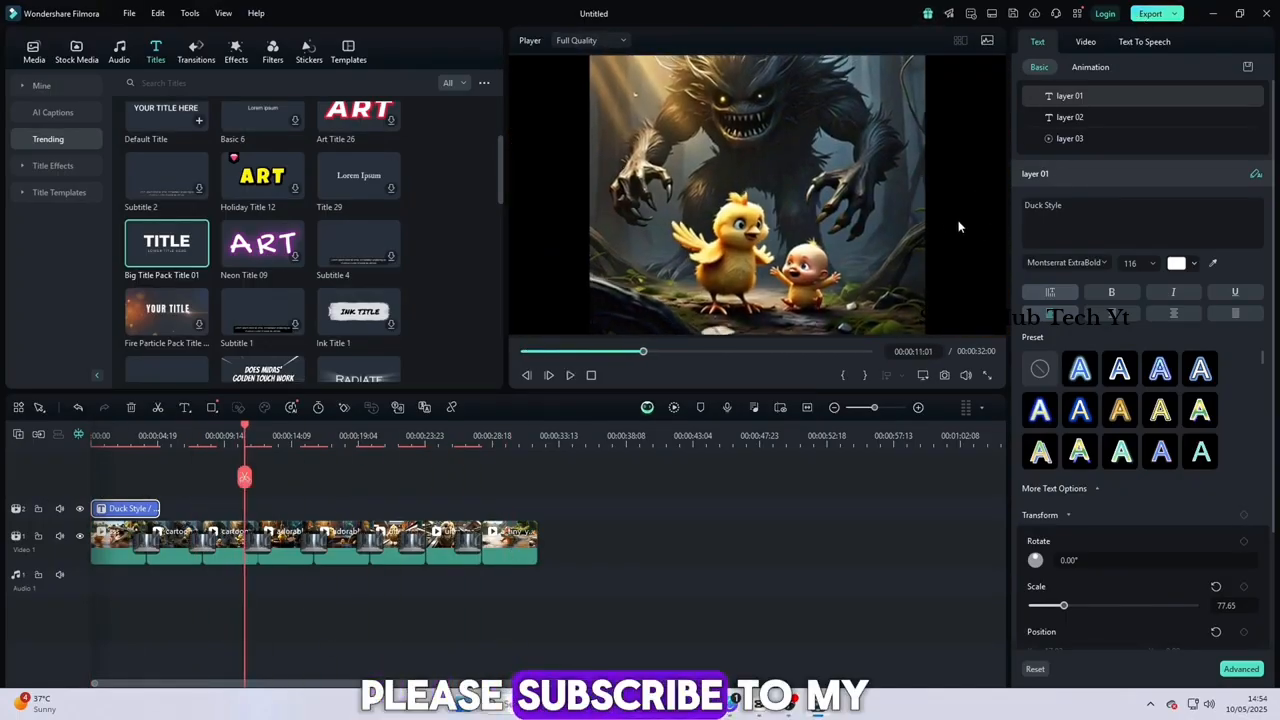
pyautogui.hotkey('ctrl', 'e')
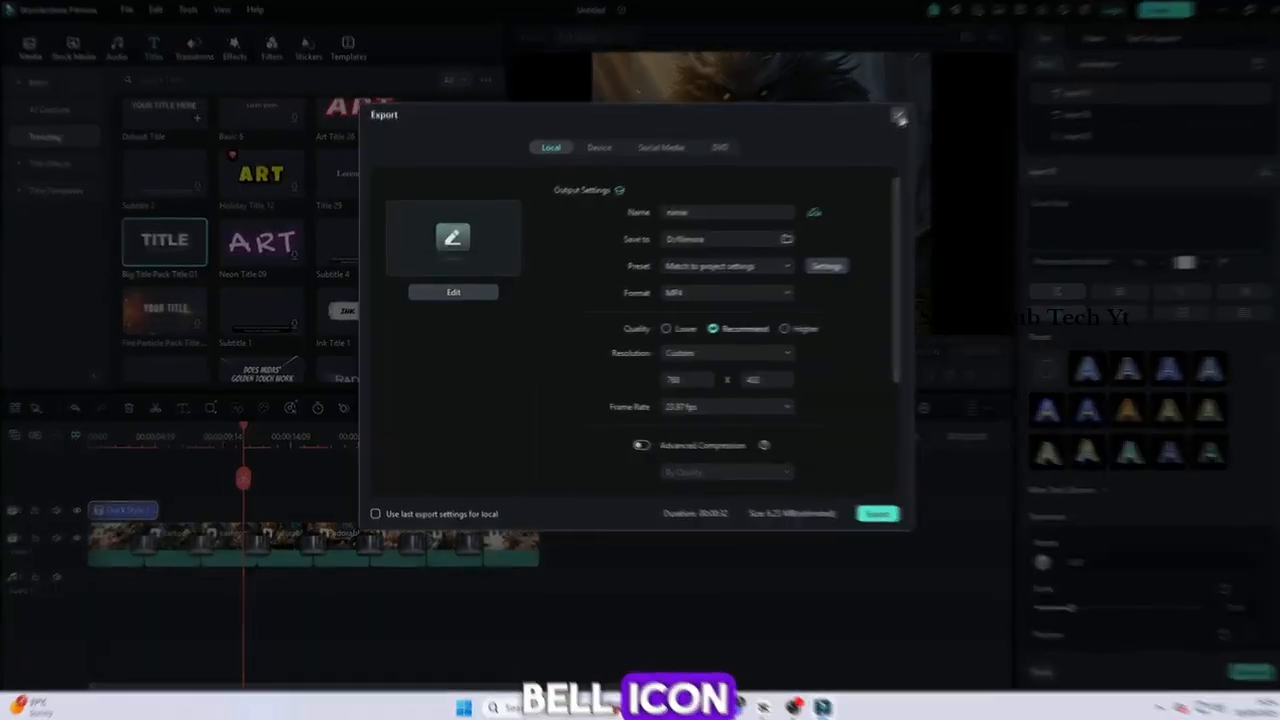